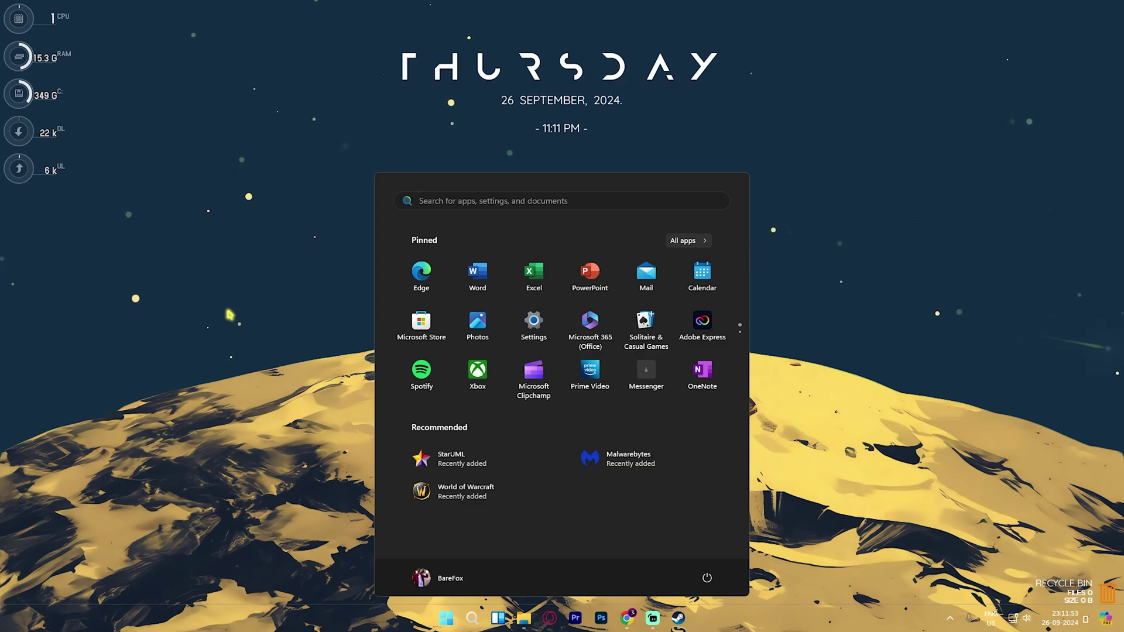
# Check GeForce Experience's Drivers tab for updates, confirming Game Ready Driver 561.09 is the latest.
pyautogui.write('ge')
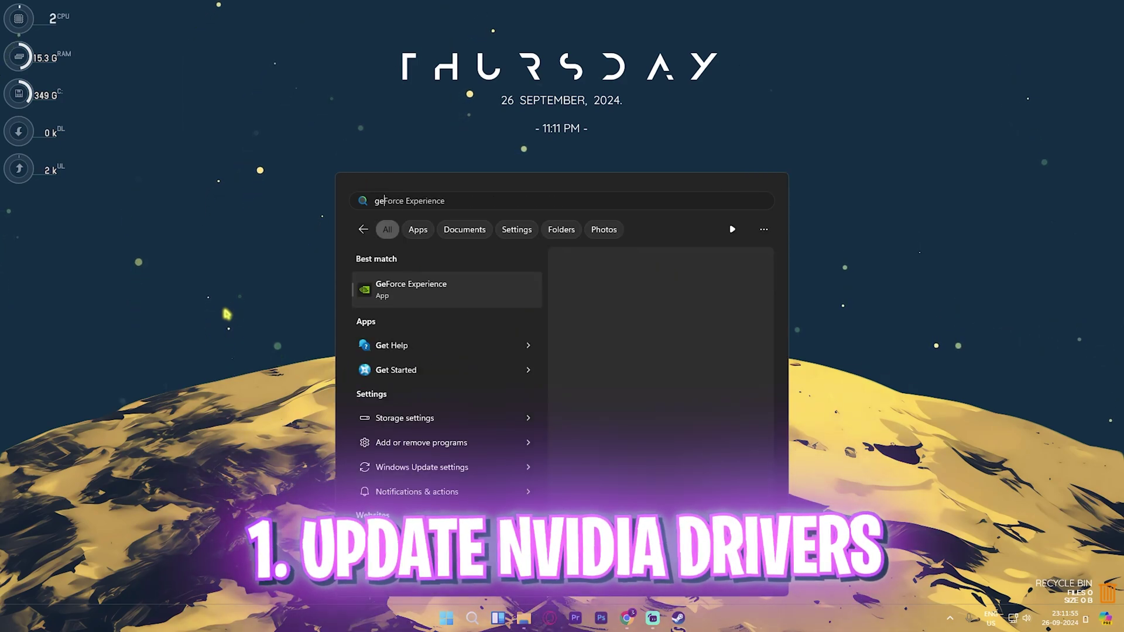
pyautogui.click(416, 289)
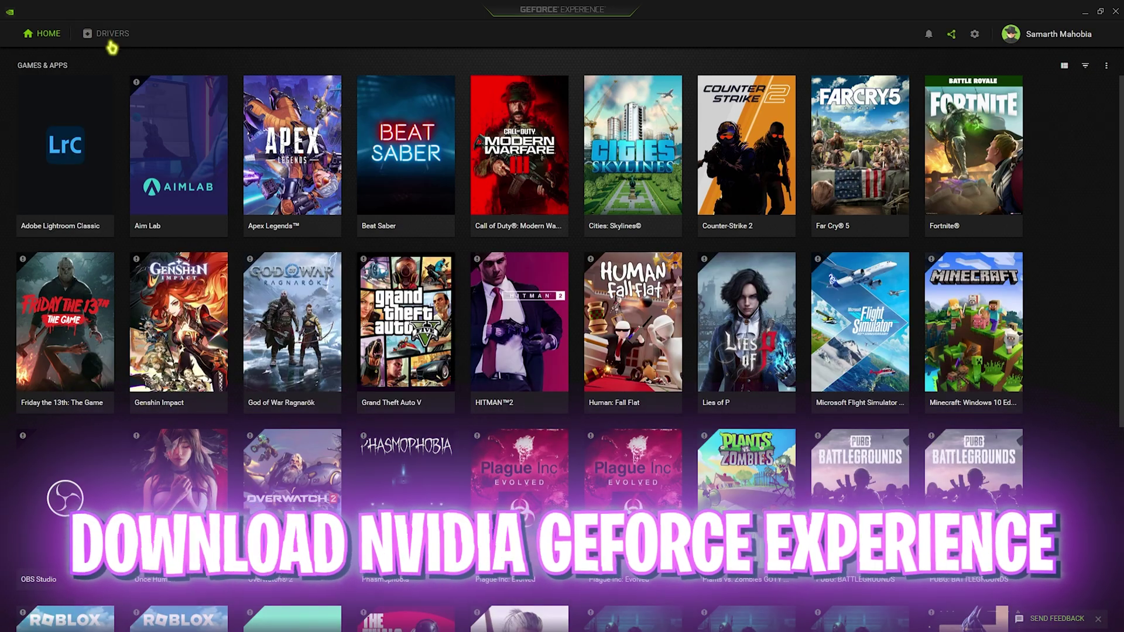
pyautogui.click(111, 42)
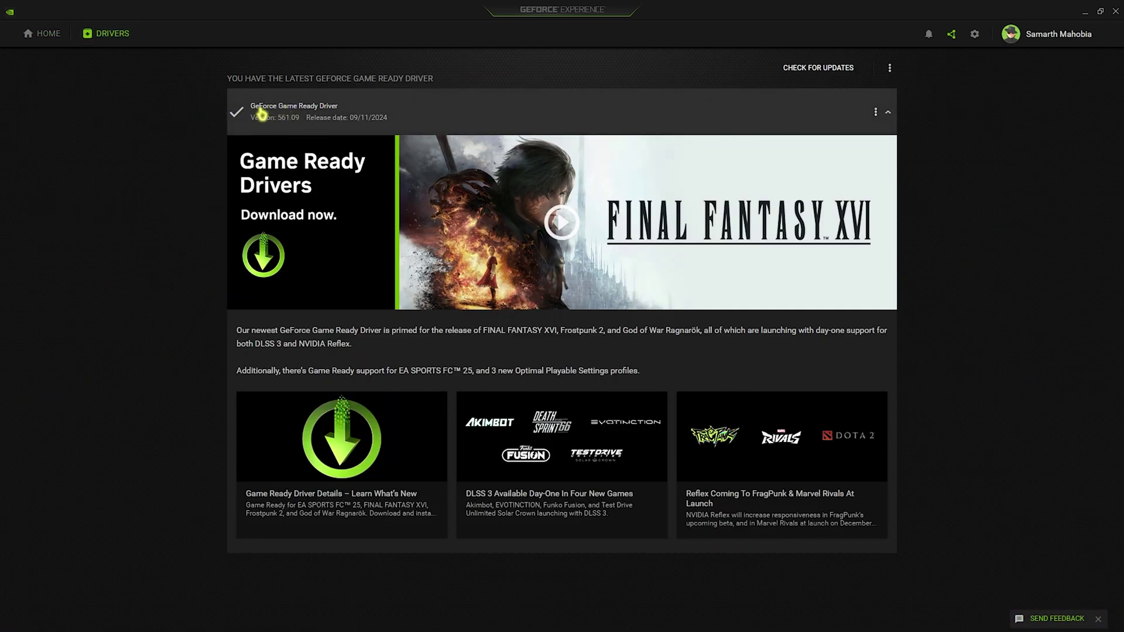
pyautogui.click(815, 69)
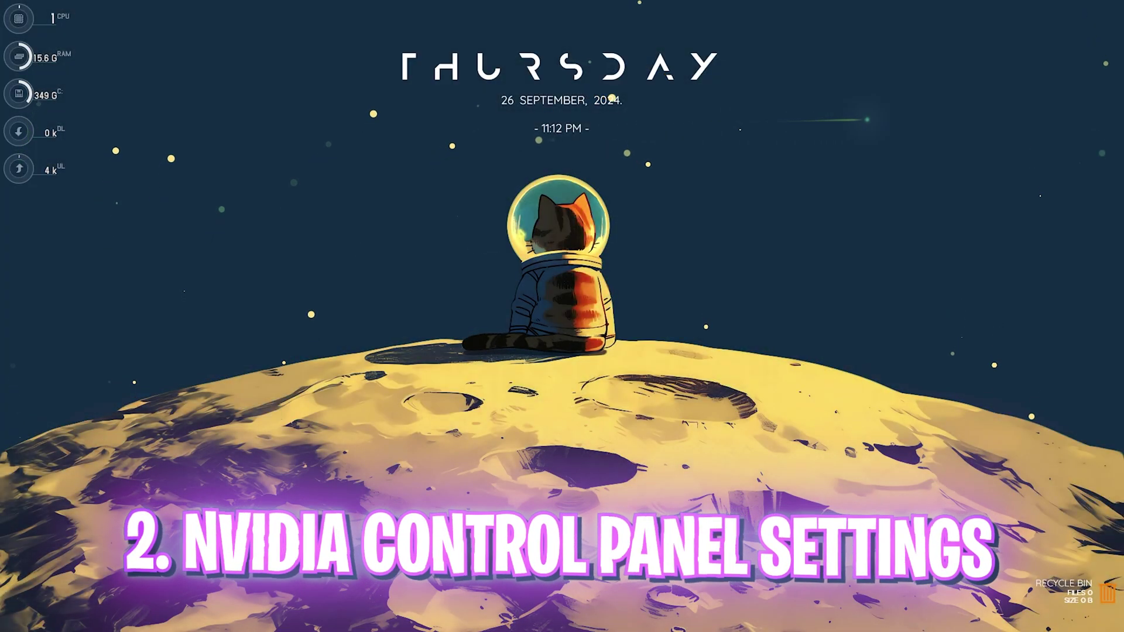
# Open NVIDIA Control Panel's Manage 3D Settings on the Program Settings tab.
pyautogui.press('super')
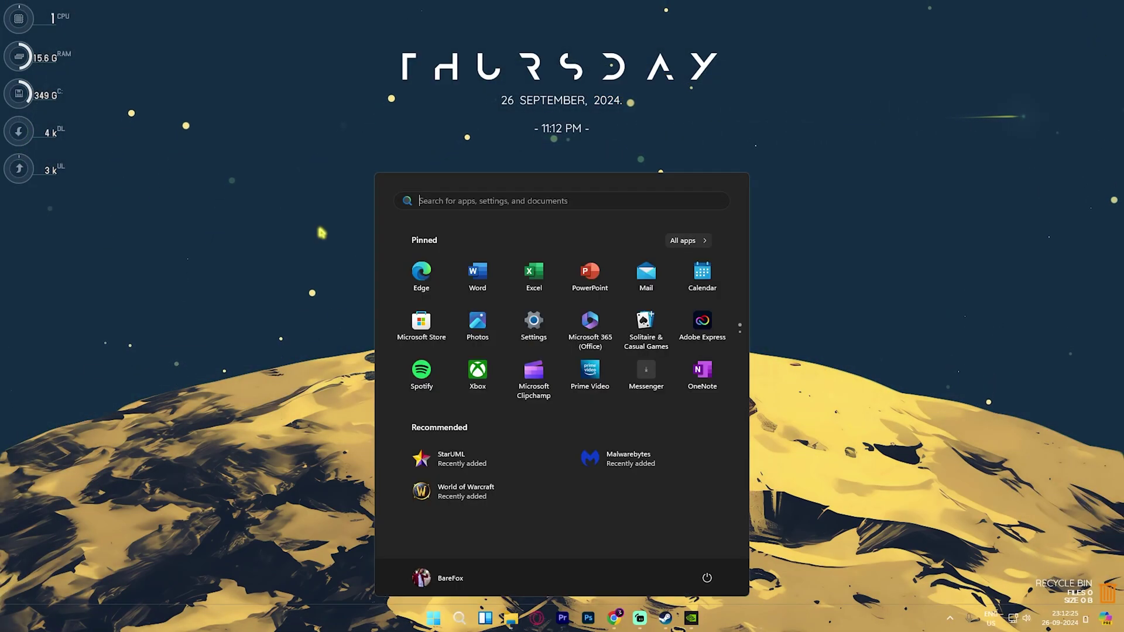
pyautogui.write('nv')
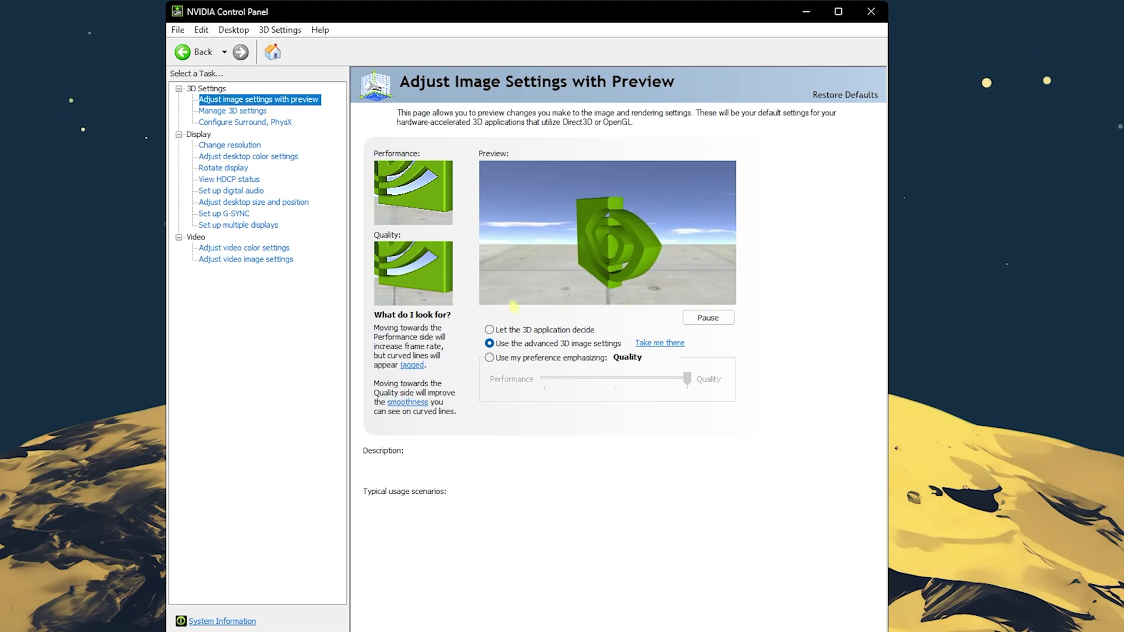
pyautogui.moveTo(506, 349)
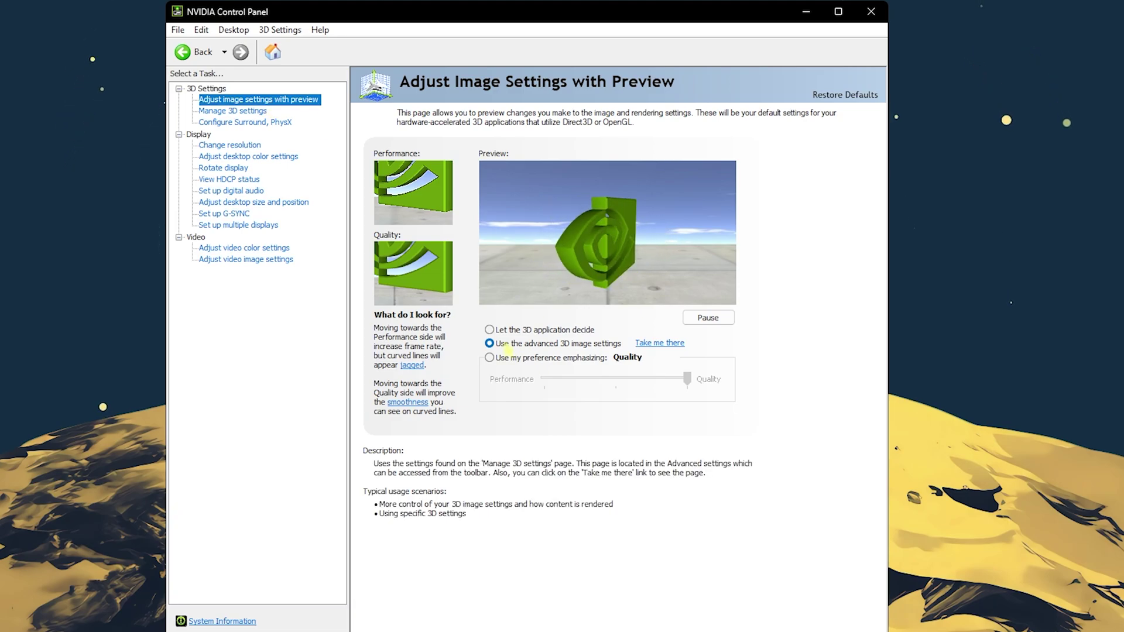
pyautogui.click(660, 343)
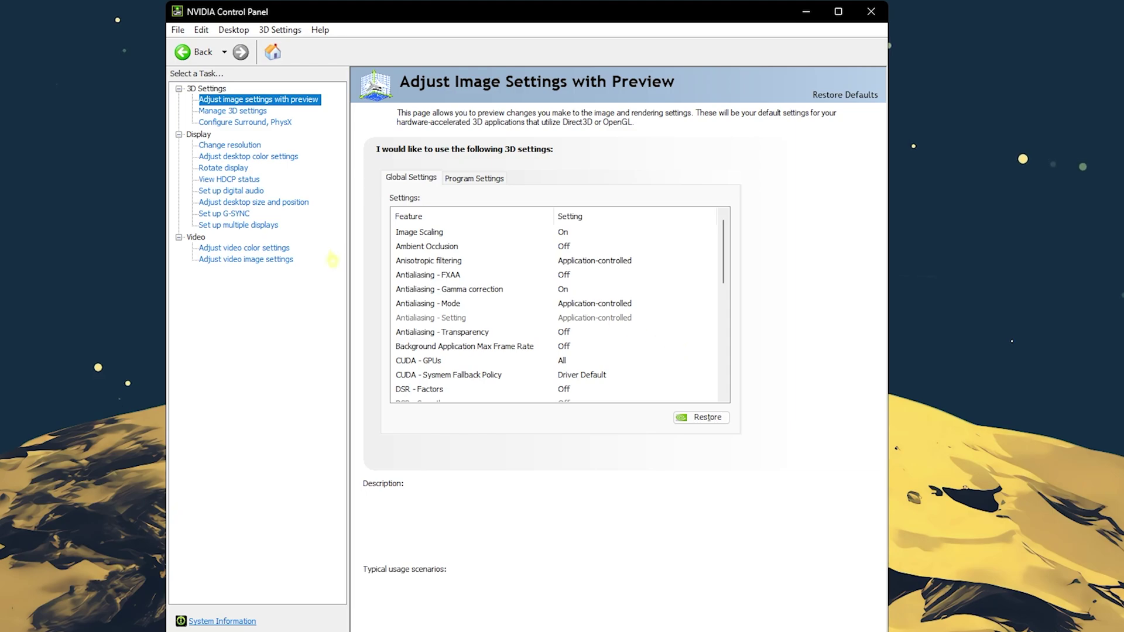
pyautogui.click(469, 181)
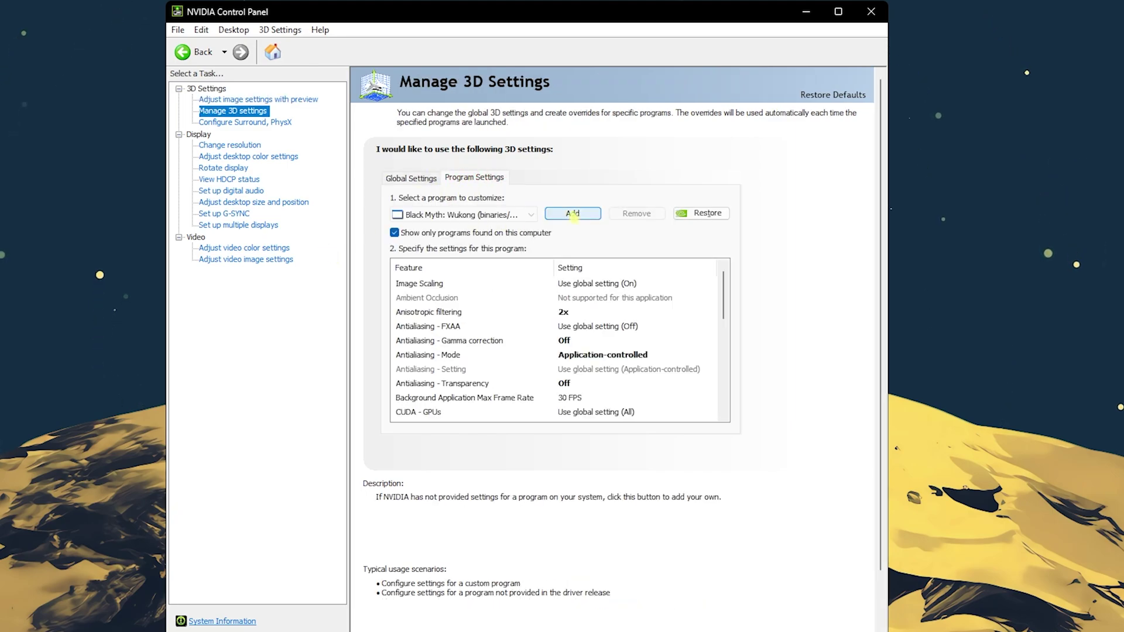
# Add GoWR.exe from the God of War Ragnarok folder as the program to customise.
pyautogui.click(573, 214)
pyautogui.click(657, 454)
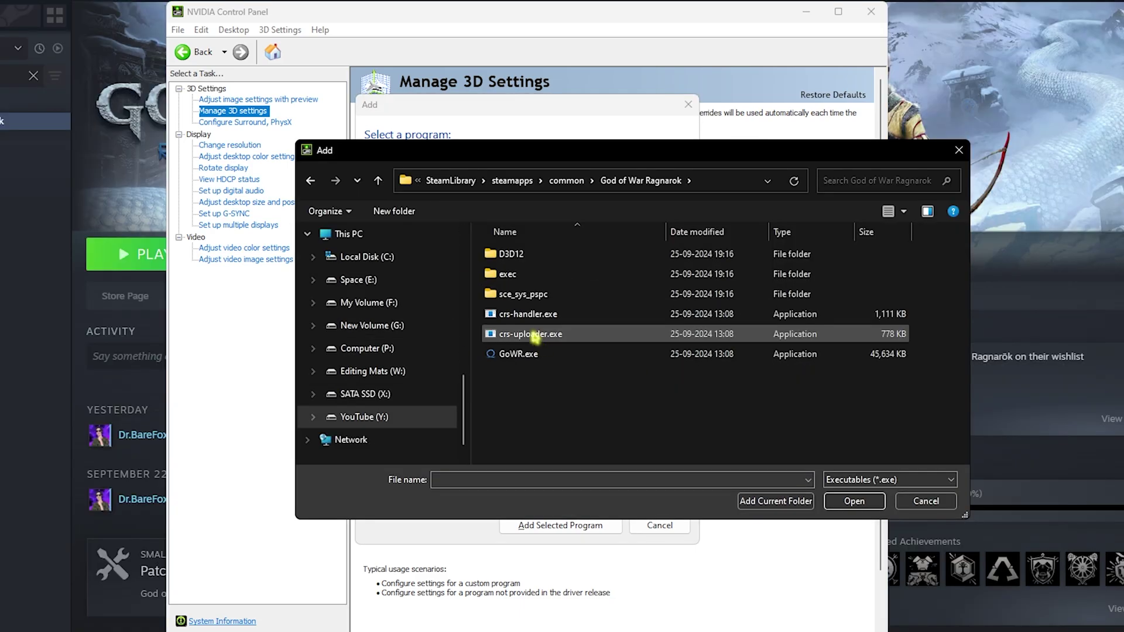
pyautogui.click(506, 356)
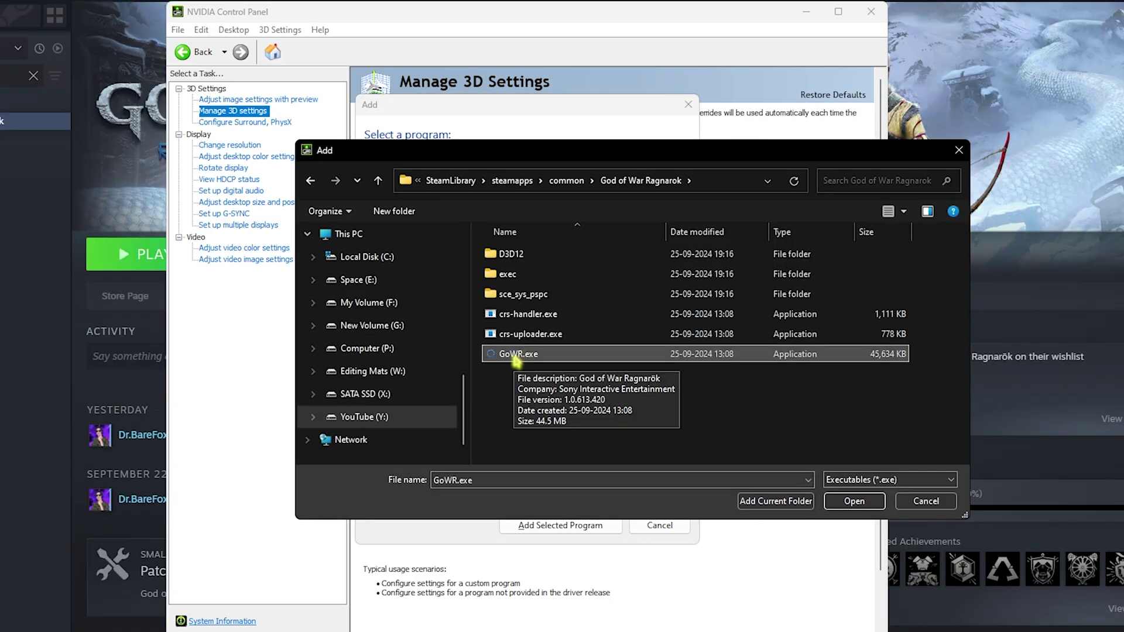
pyautogui.click(854, 502)
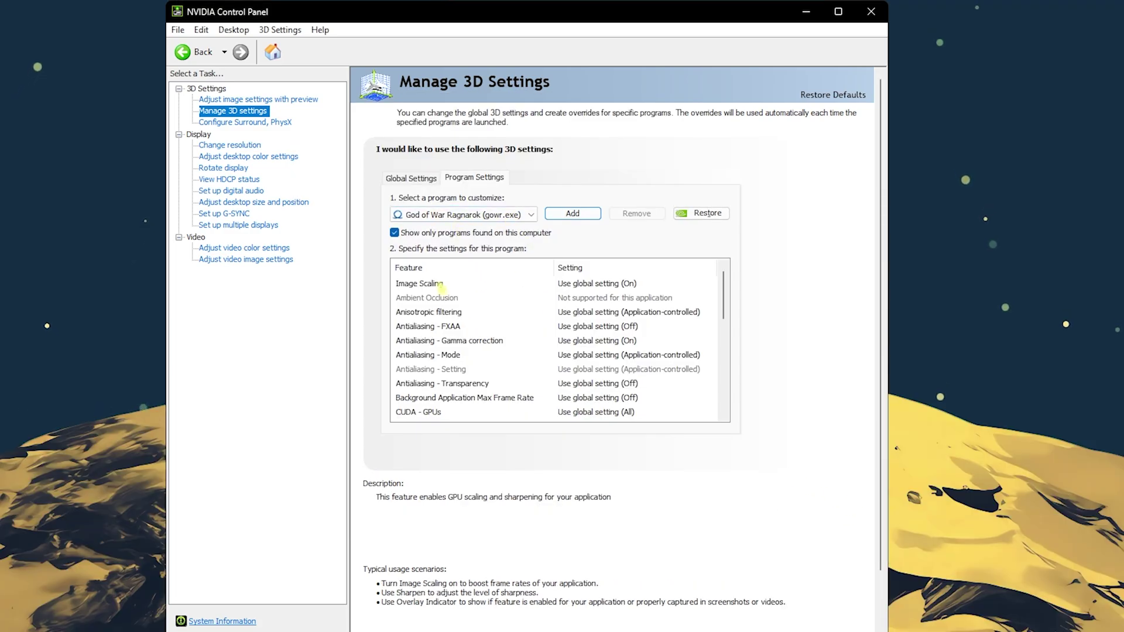
# Leave Image Scaling unchanged and set anisotropic filtering to 2x.
pyautogui.click(442, 283)
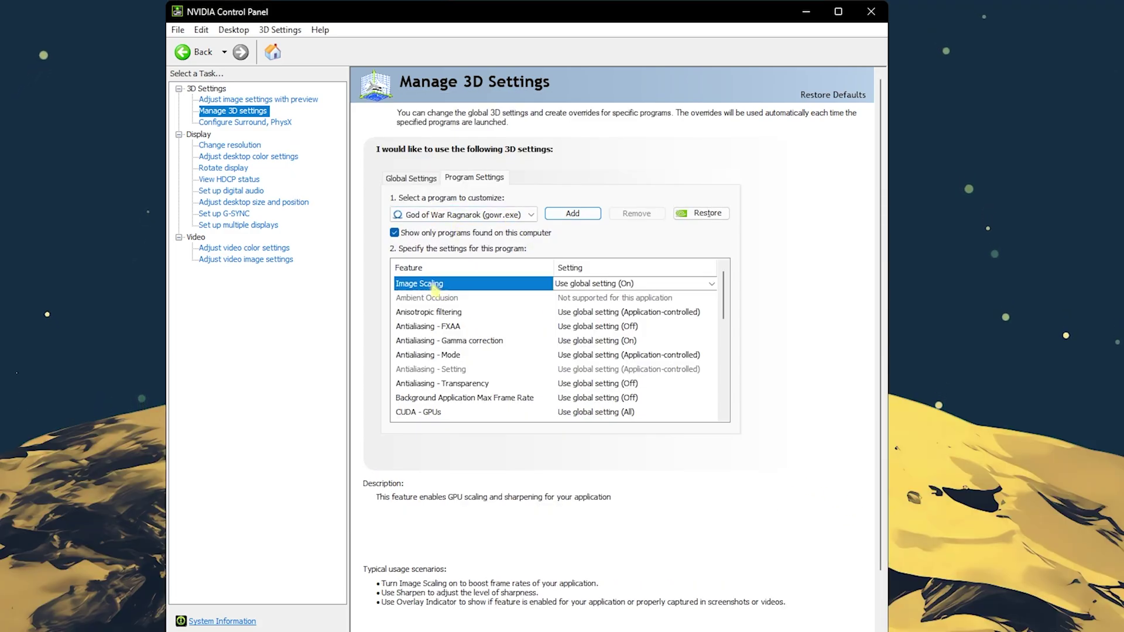
pyautogui.click(597, 284)
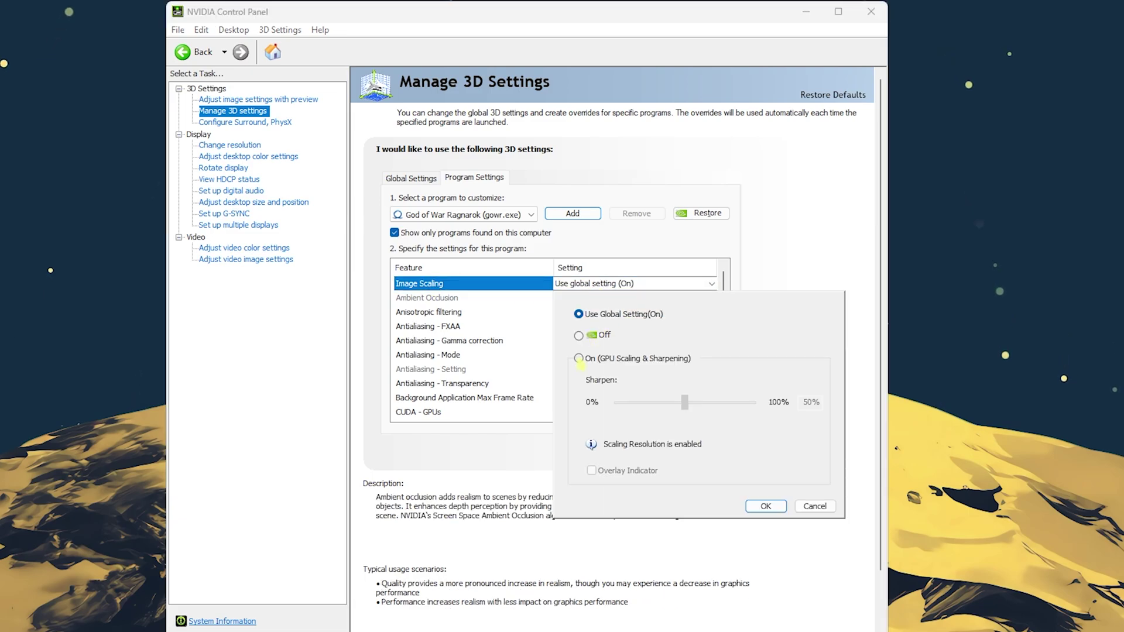
pyautogui.press('Escape')
pyautogui.click(427, 313)
pyautogui.click(632, 312)
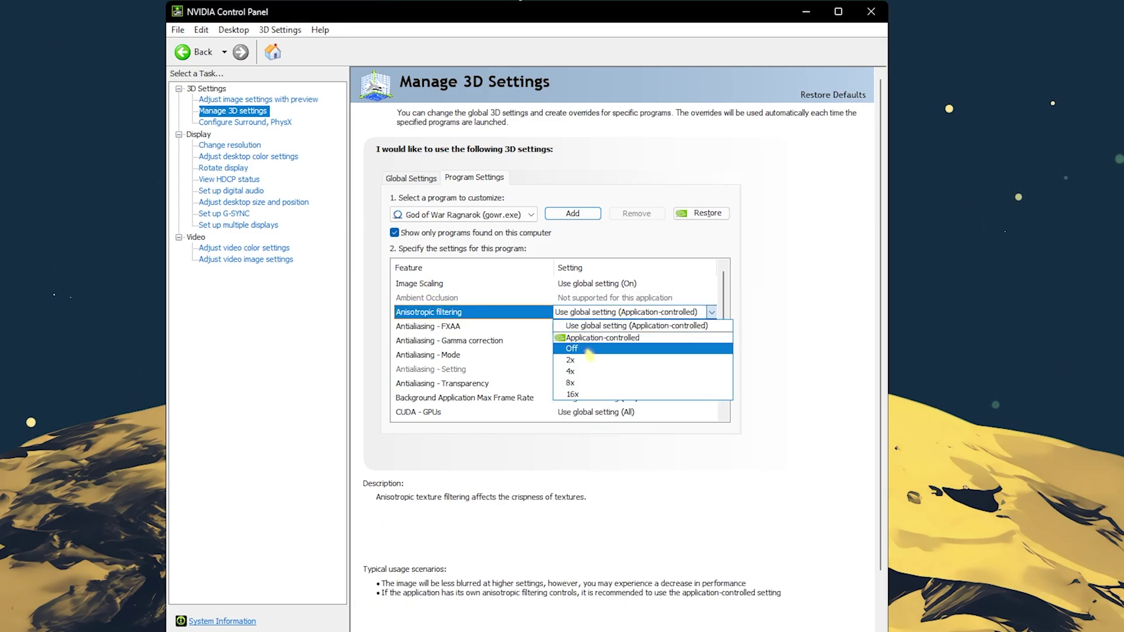
pyautogui.click(571, 359)
# Set FXAA off, gamma correction on, antialiasing mode Application-controlled, transparency off.
pyautogui.click(540, 329)
pyautogui.click(632, 326)
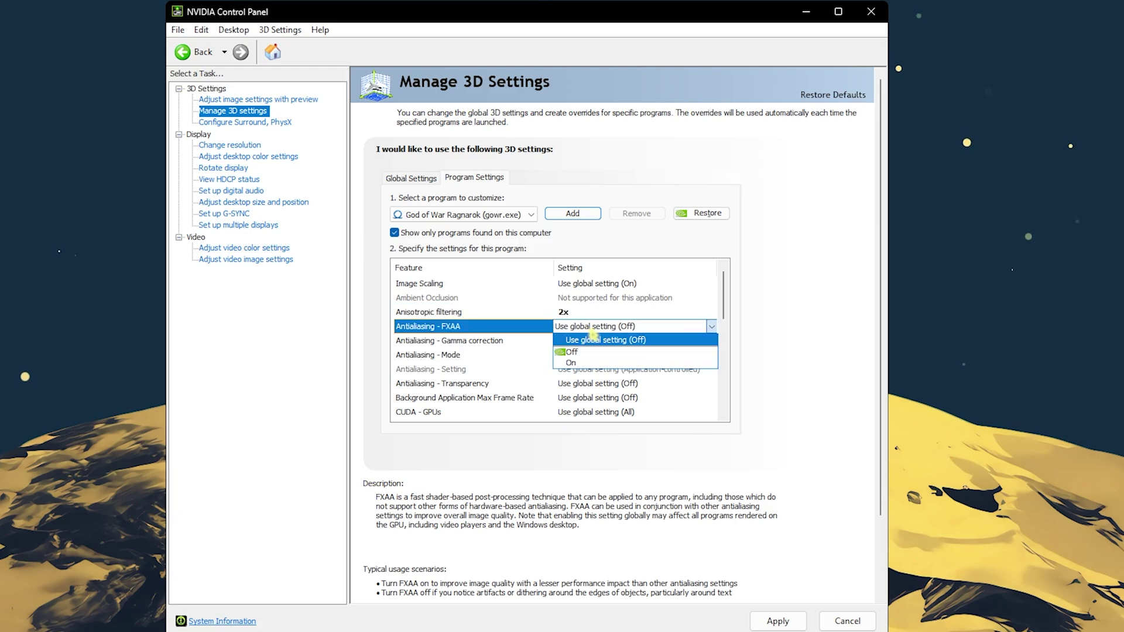
pyautogui.click(586, 352)
pyautogui.click(611, 341)
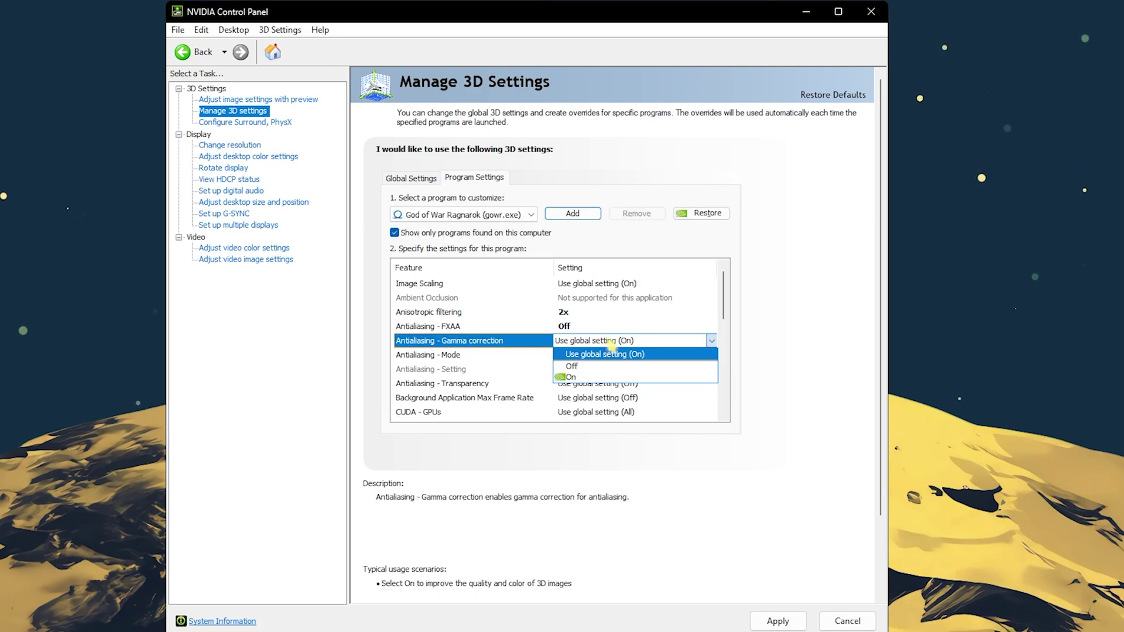
pyautogui.click(586, 368)
pyautogui.click(589, 355)
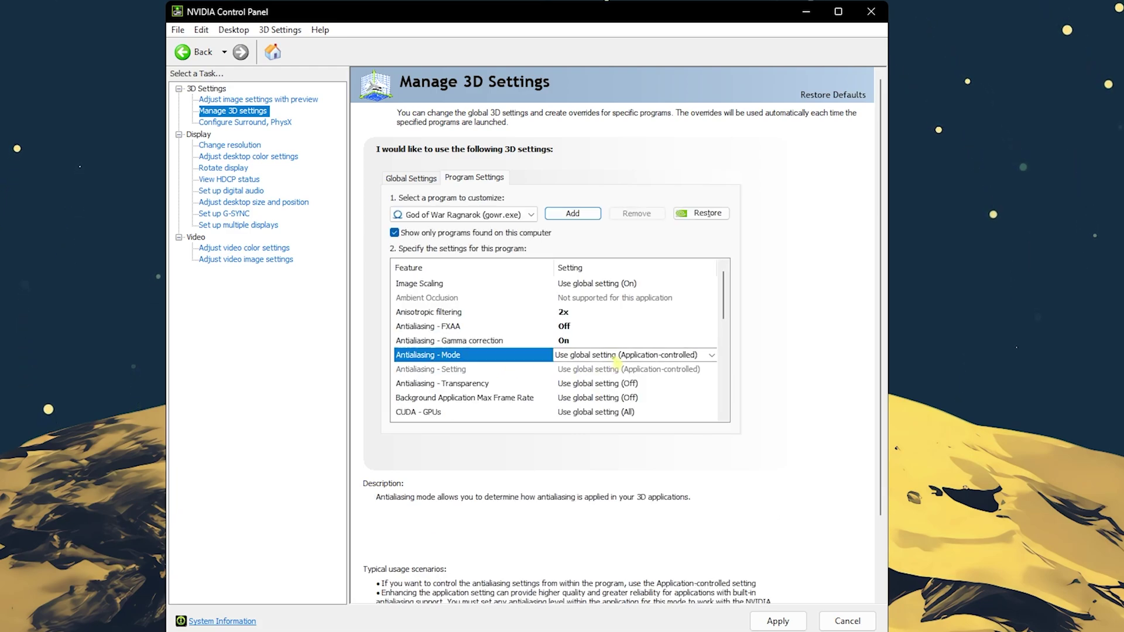
pyautogui.click(615, 355)
pyautogui.click(600, 381)
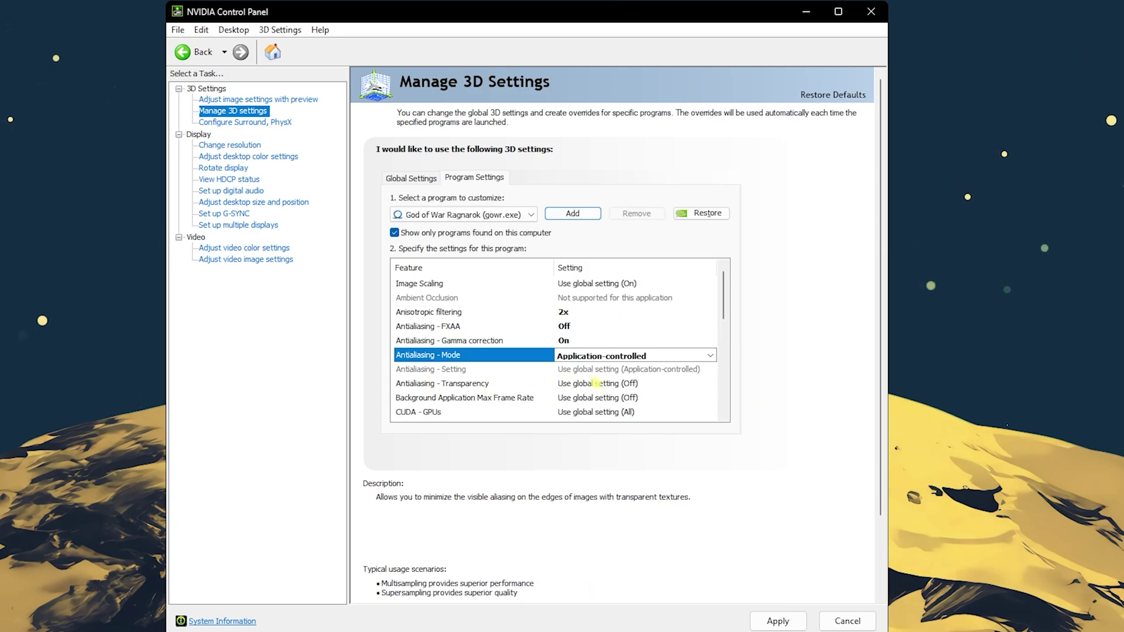
pyautogui.click(585, 384)
pyautogui.click(587, 410)
# Enable a 30 FPS background application frame cap and keep CUDA GPUs at the global setting.
pyautogui.scroll(-2, 587, 412)
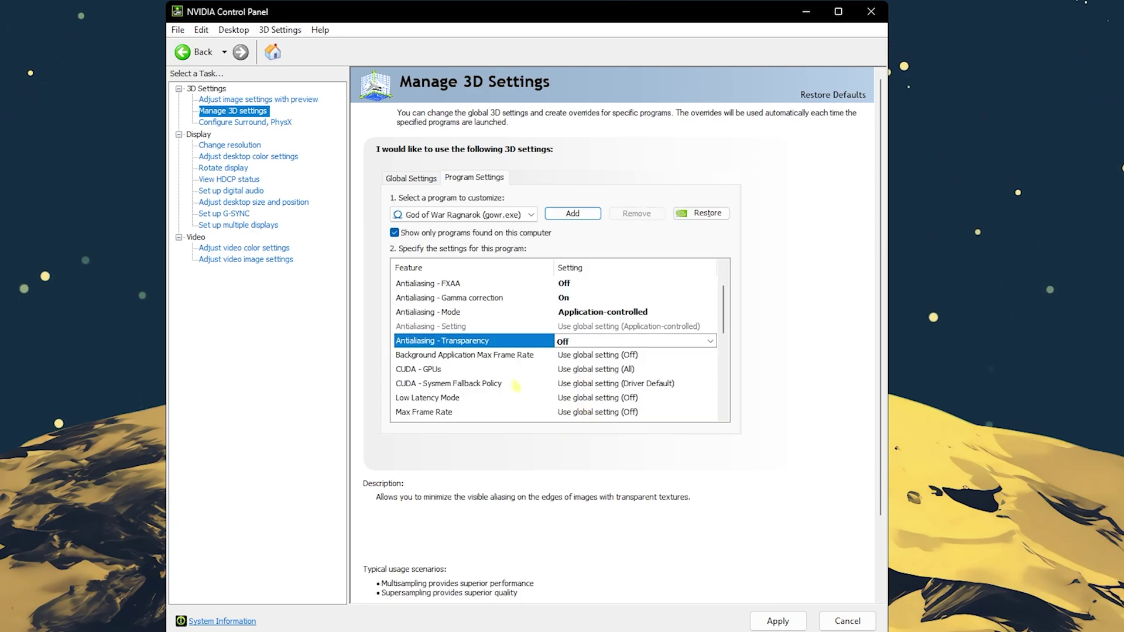
pyautogui.click(591, 312)
pyautogui.click(620, 312)
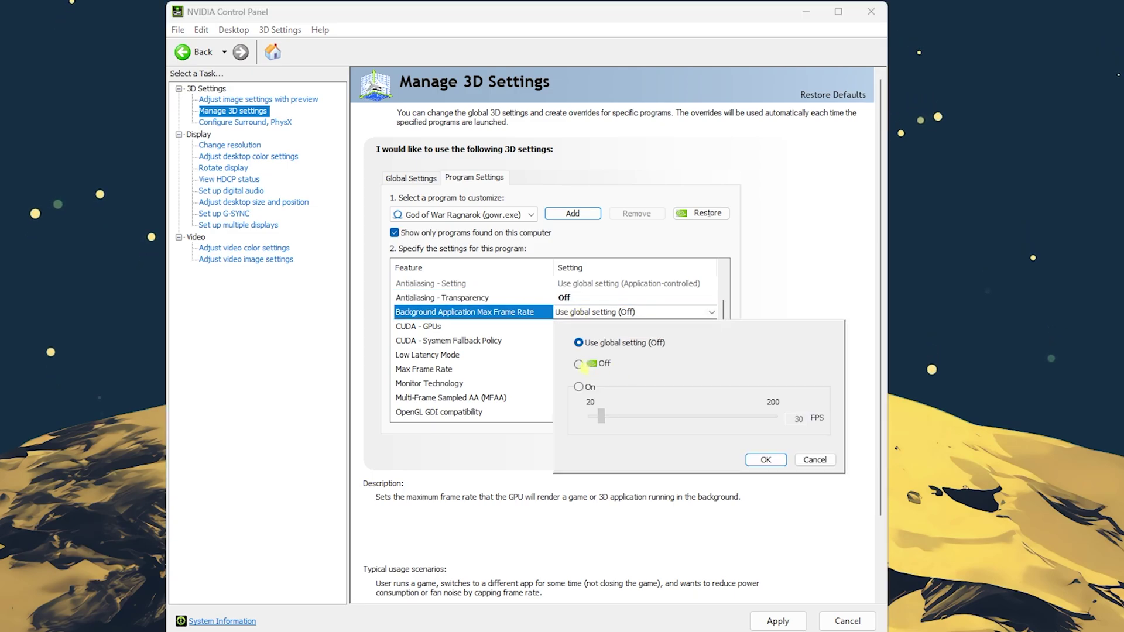
pyautogui.click(586, 386)
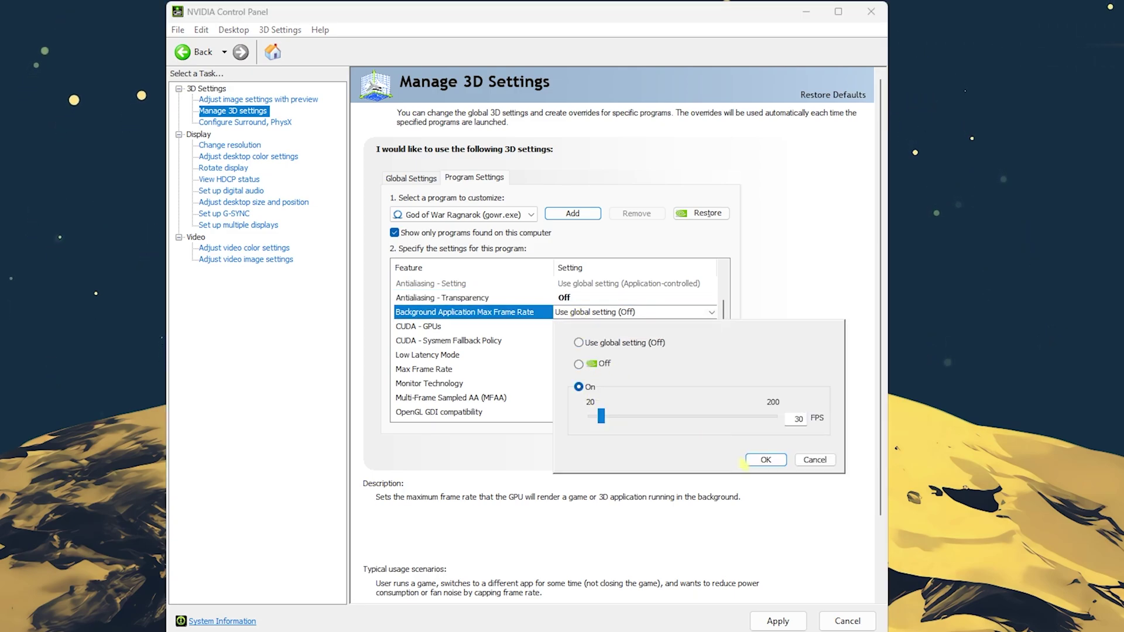
pyautogui.click(748, 462)
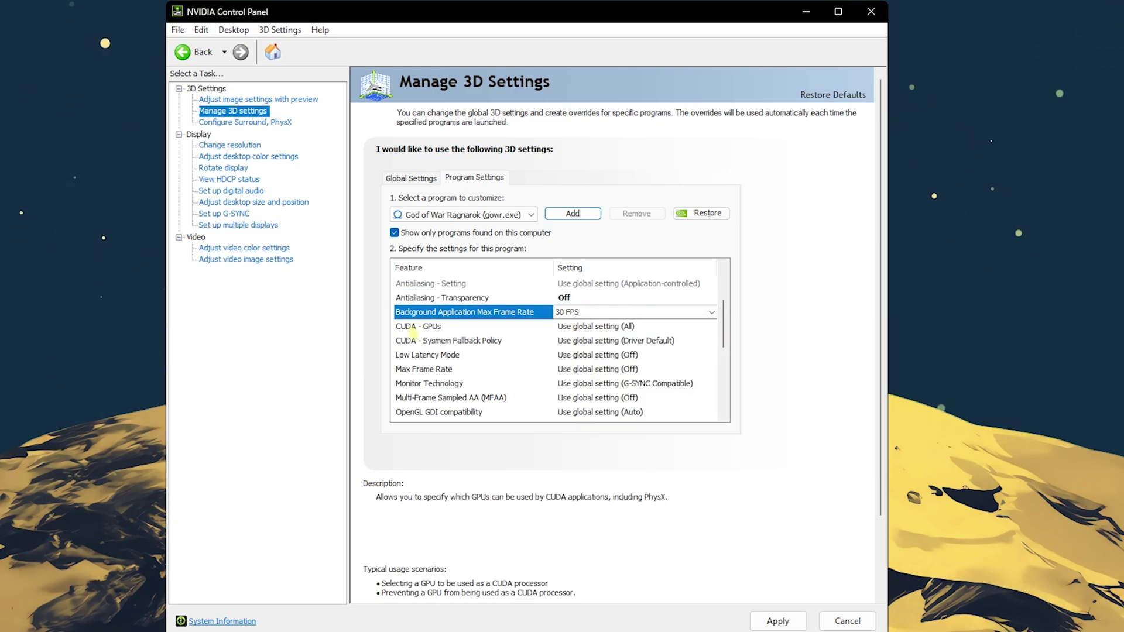
pyautogui.click(413, 327)
pyautogui.click(603, 326)
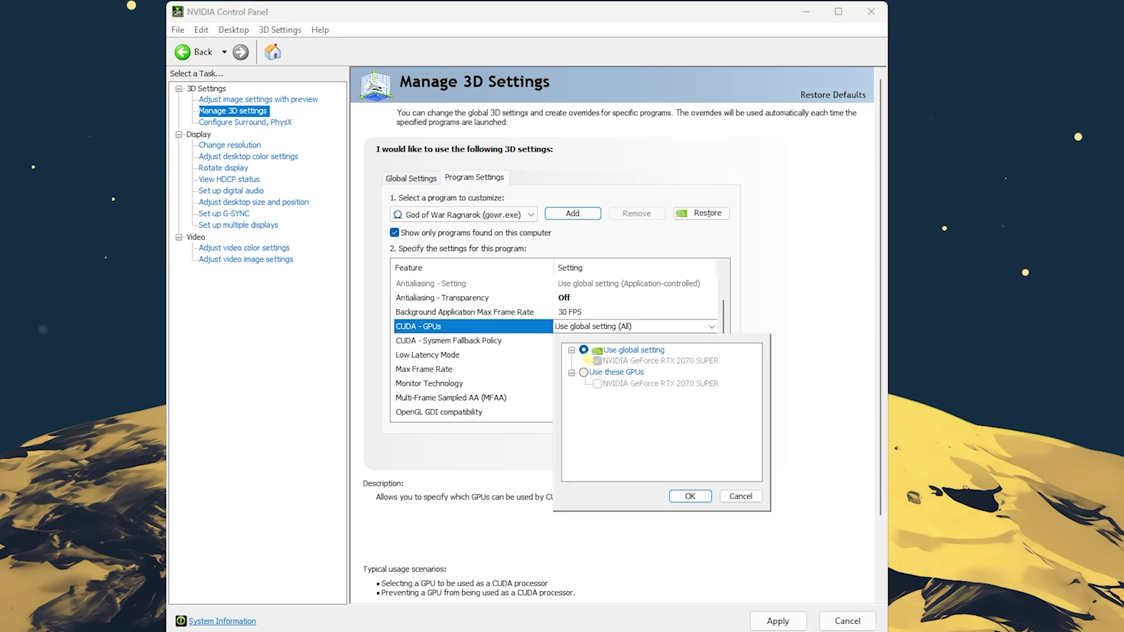
pyautogui.click(700, 497)
# Set CUDA sysmem fallback policy to Driver Default and Low Latency Mode to Ultra.
pyautogui.scroll(-3, 527, 375)
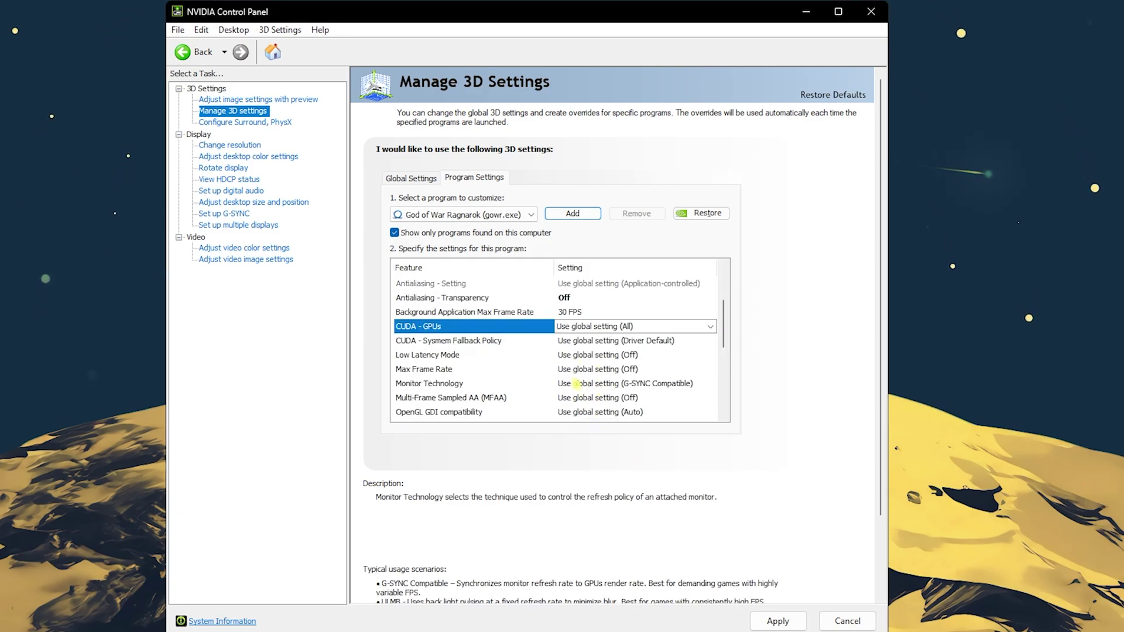
pyautogui.click(472, 344)
pyautogui.click(584, 341)
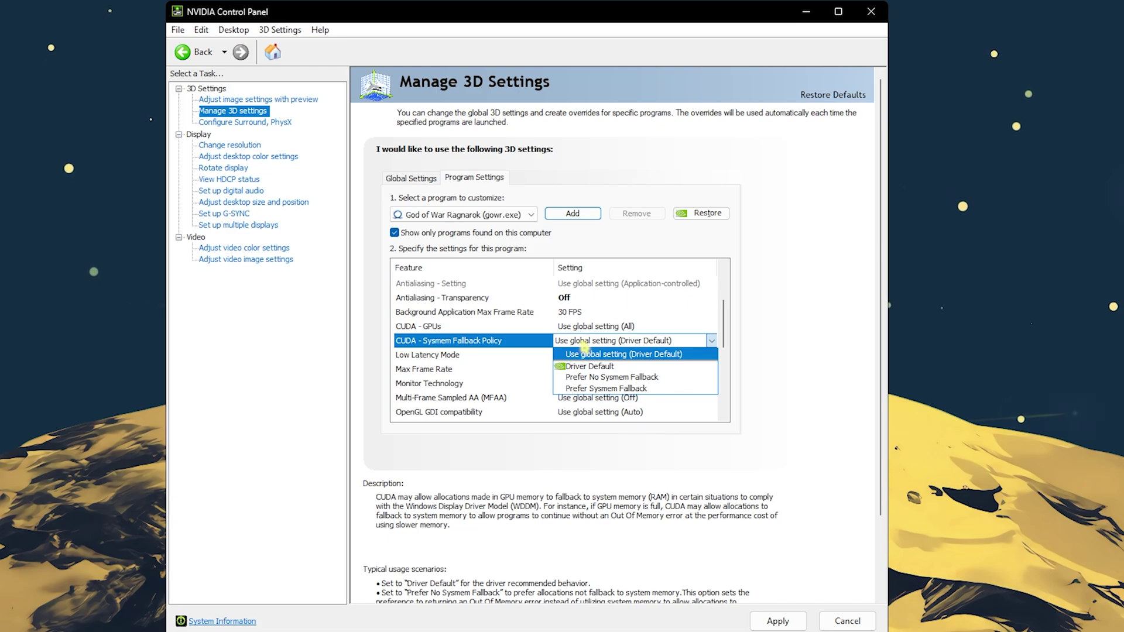
pyautogui.click(588, 366)
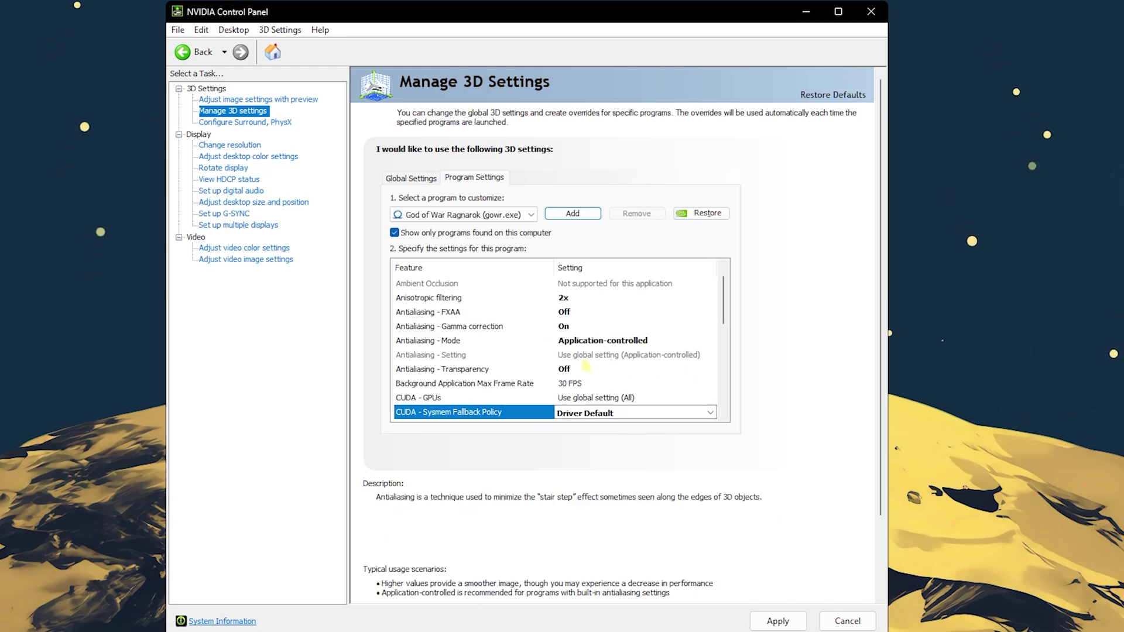
pyautogui.scroll(-2, 585, 366)
pyautogui.click(586, 341)
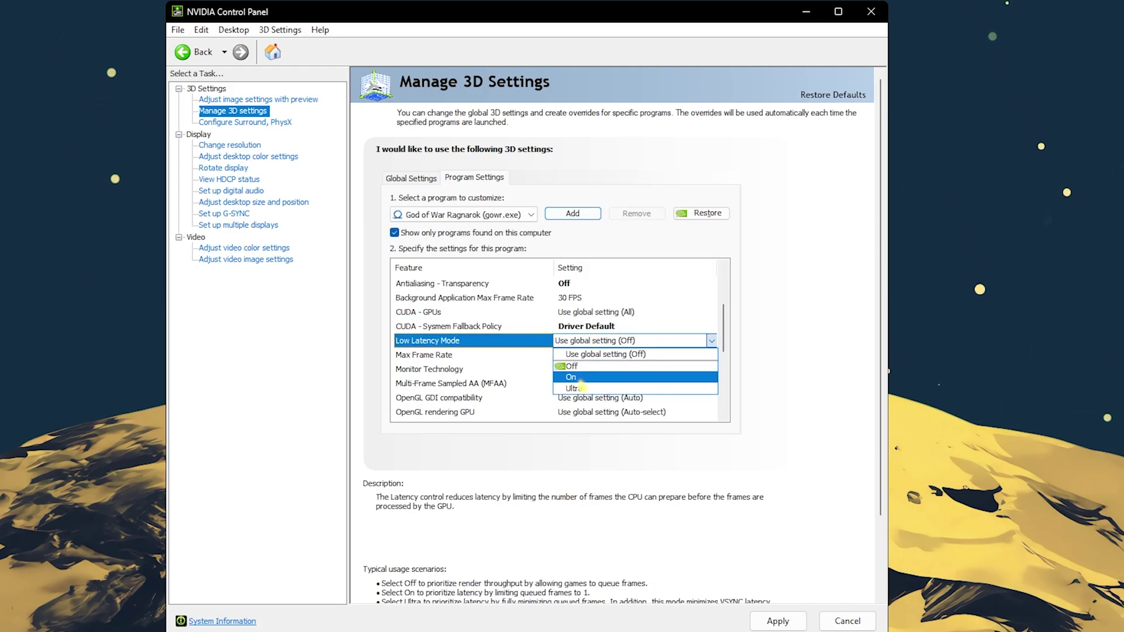
pyautogui.click(585, 393)
pyautogui.scroll(-2, 520, 364)
pyautogui.click(594, 342)
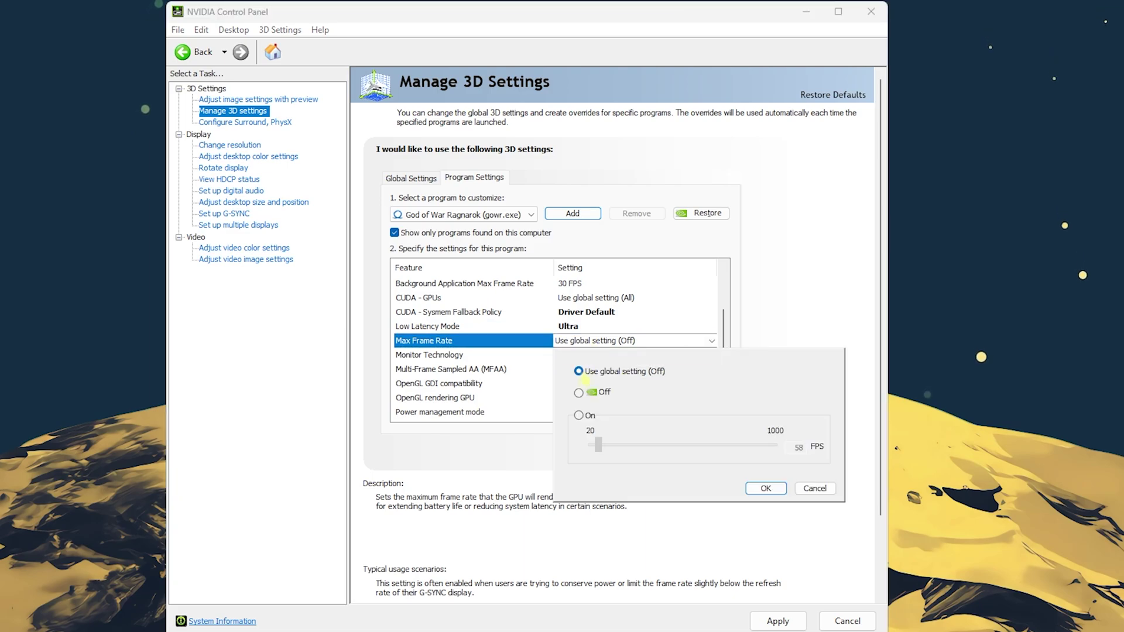
# Turn Max Frame Rate off, Monitor Technology to Fixed Refresh, OpenGL GDI compatibility to Prefer performance.
pyautogui.click(578, 392)
pyautogui.click(606, 357)
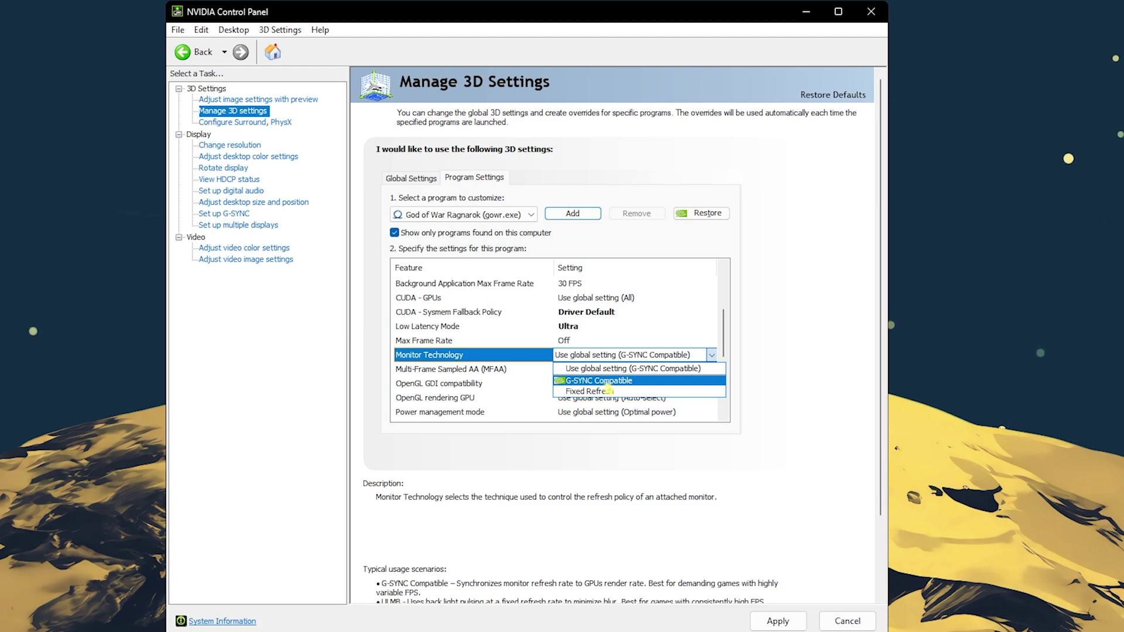
pyautogui.click(607, 386)
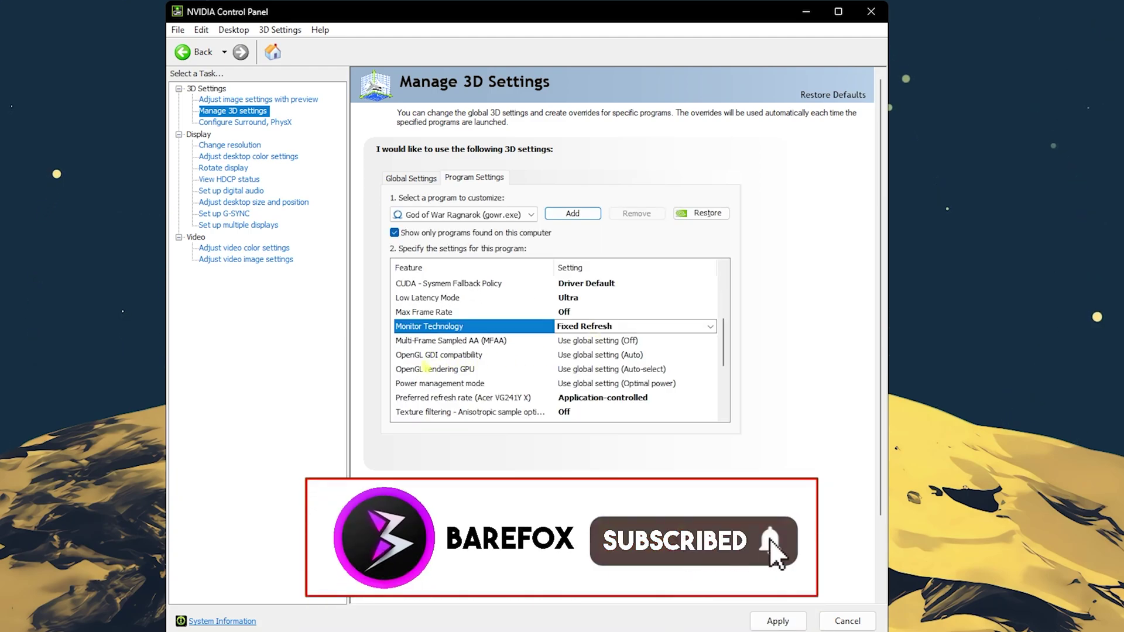
pyautogui.click(606, 356)
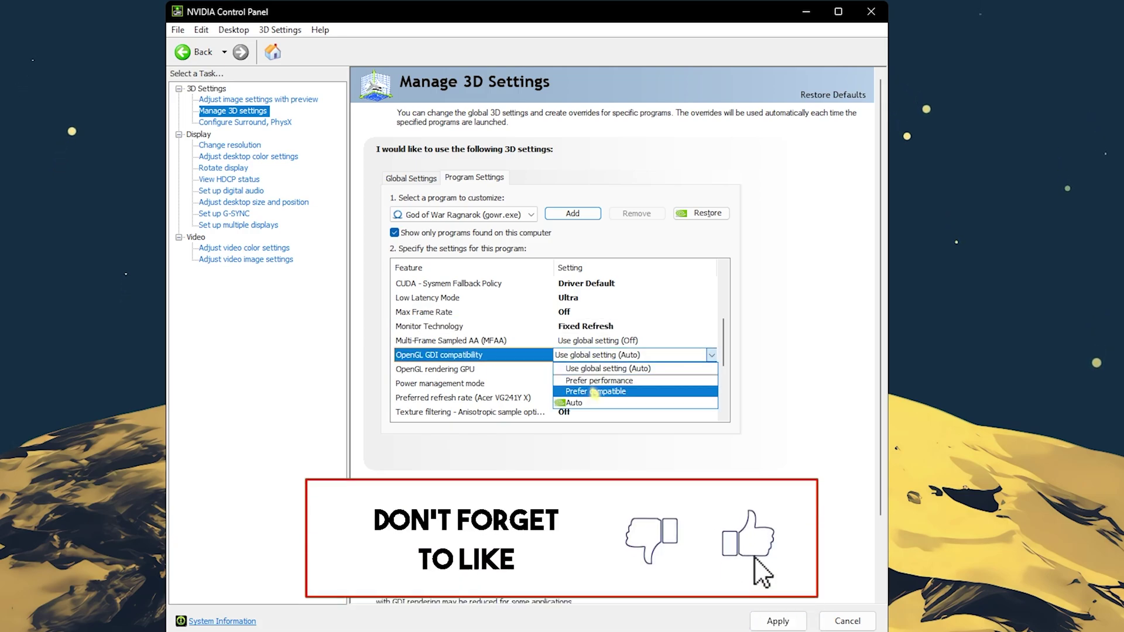
pyautogui.click(615, 381)
# Render OpenGL on the RTX 2070 SUPER and set power management to Prefer maximum performance.
pyautogui.scroll(-1, 441, 347)
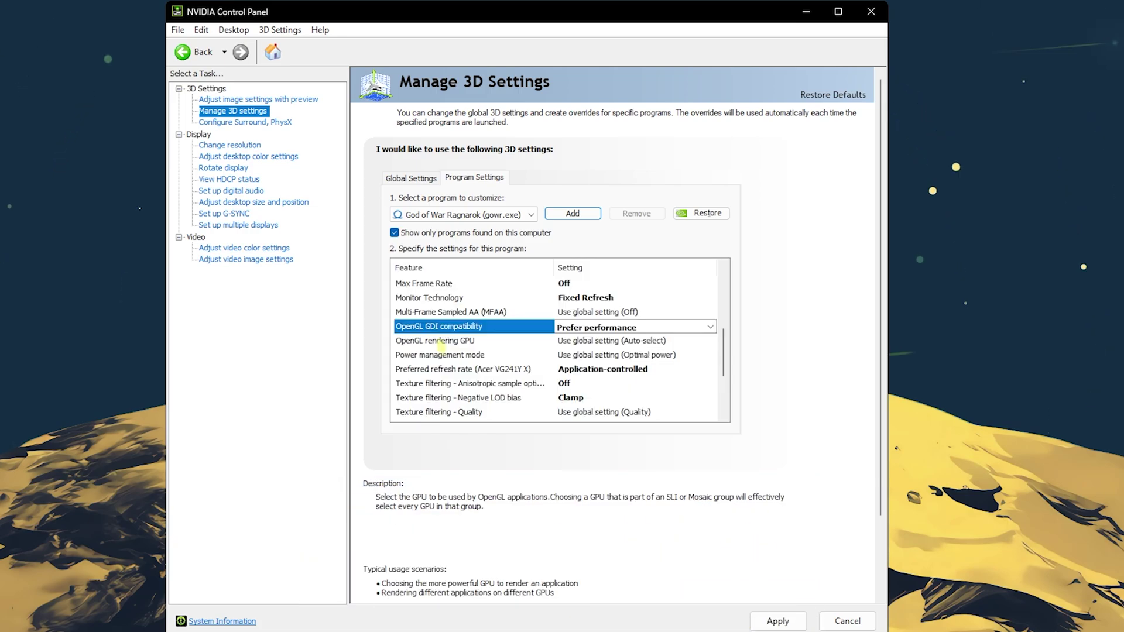
pyautogui.click(585, 341)
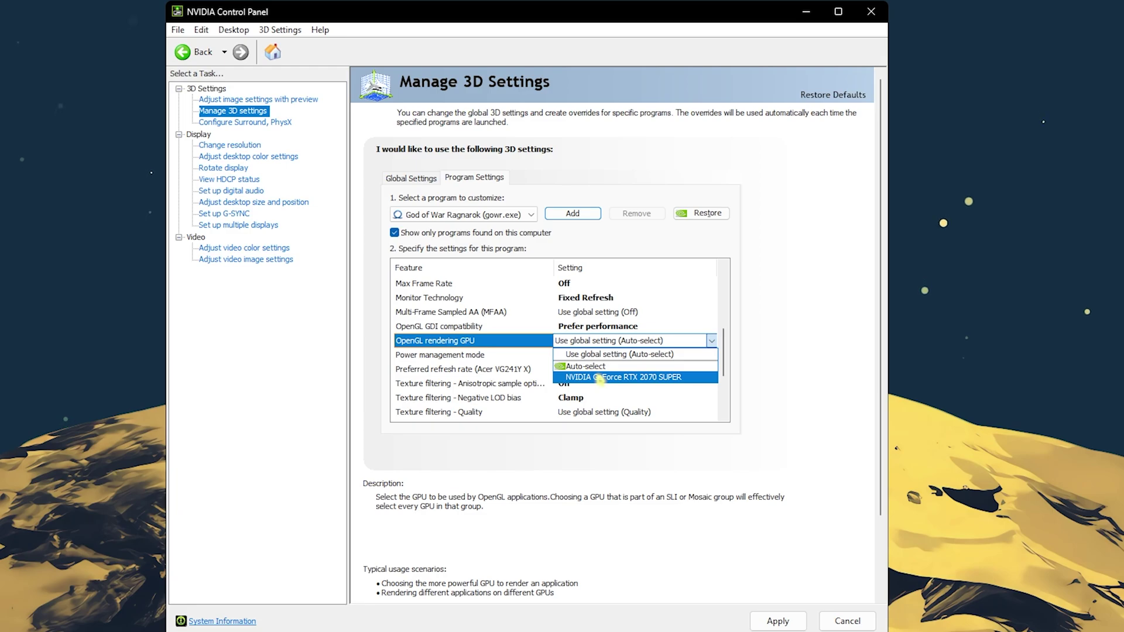
pyautogui.click(600, 377)
pyautogui.scroll(-1, 596, 380)
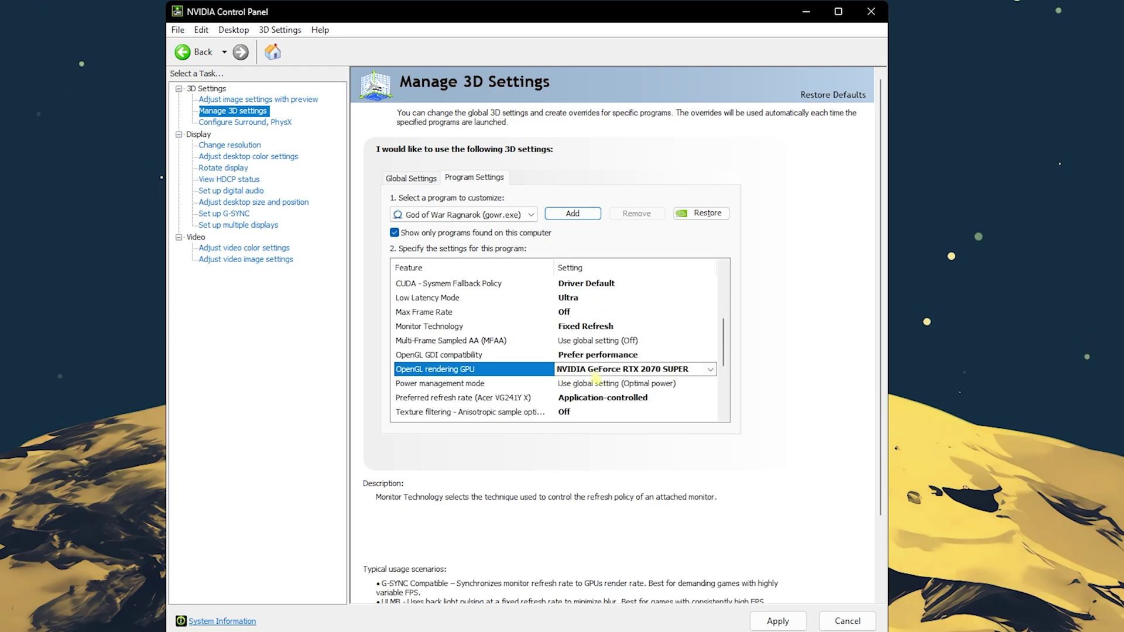
pyautogui.click(600, 383)
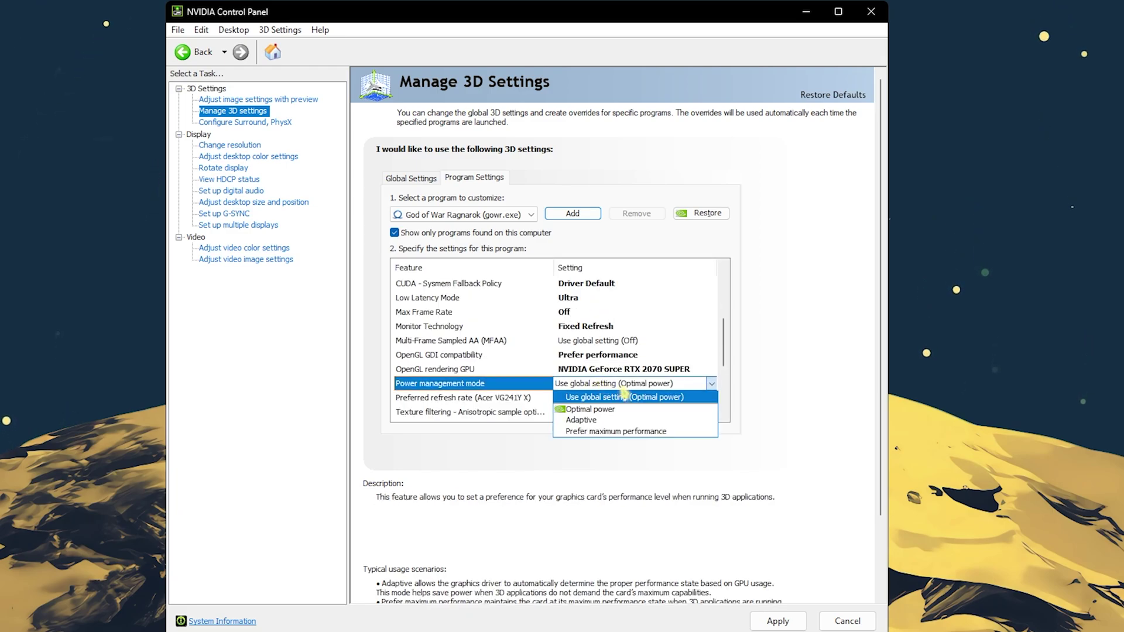
pyautogui.click(612, 429)
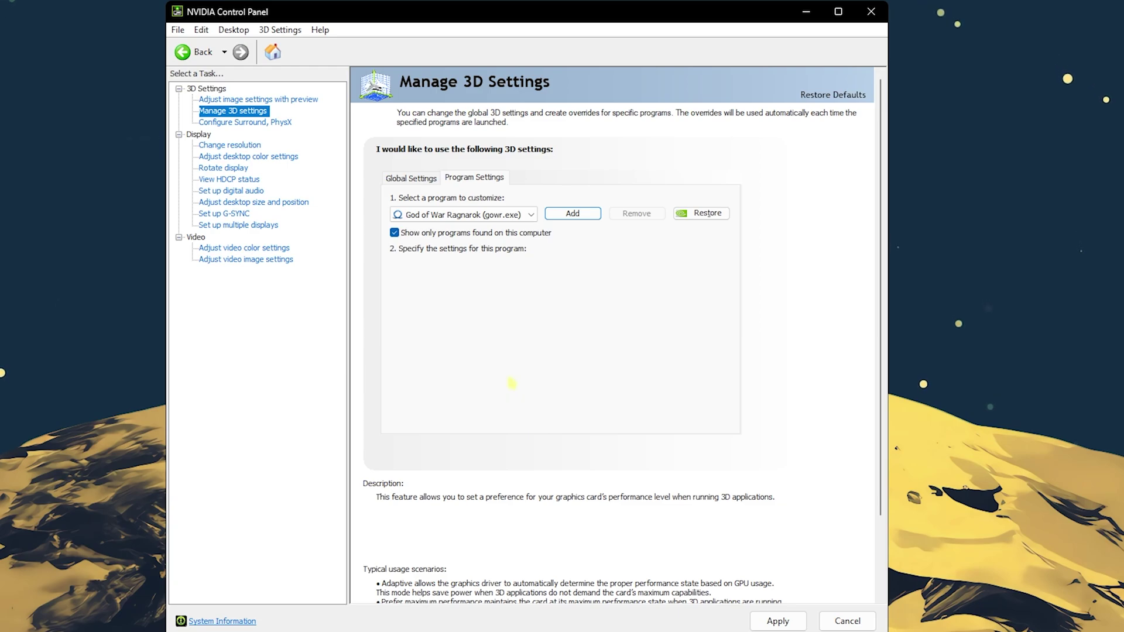
# Set texture filtering Performance, threaded optimization On, present method Auto, then apply the profile.
pyautogui.click(597, 386)
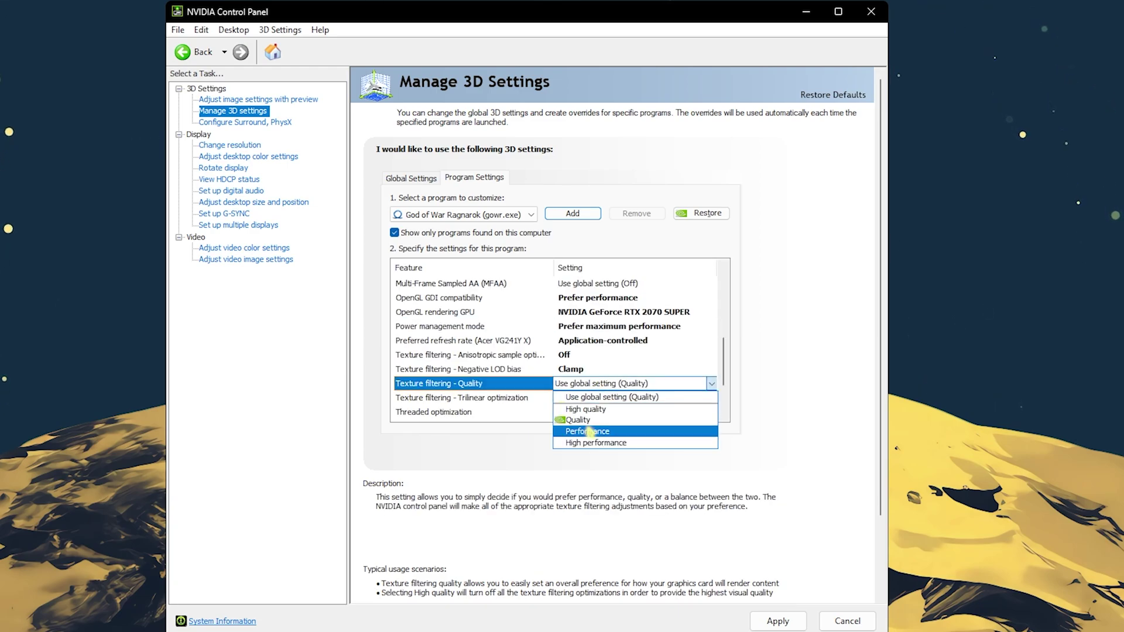
pyautogui.click(603, 428)
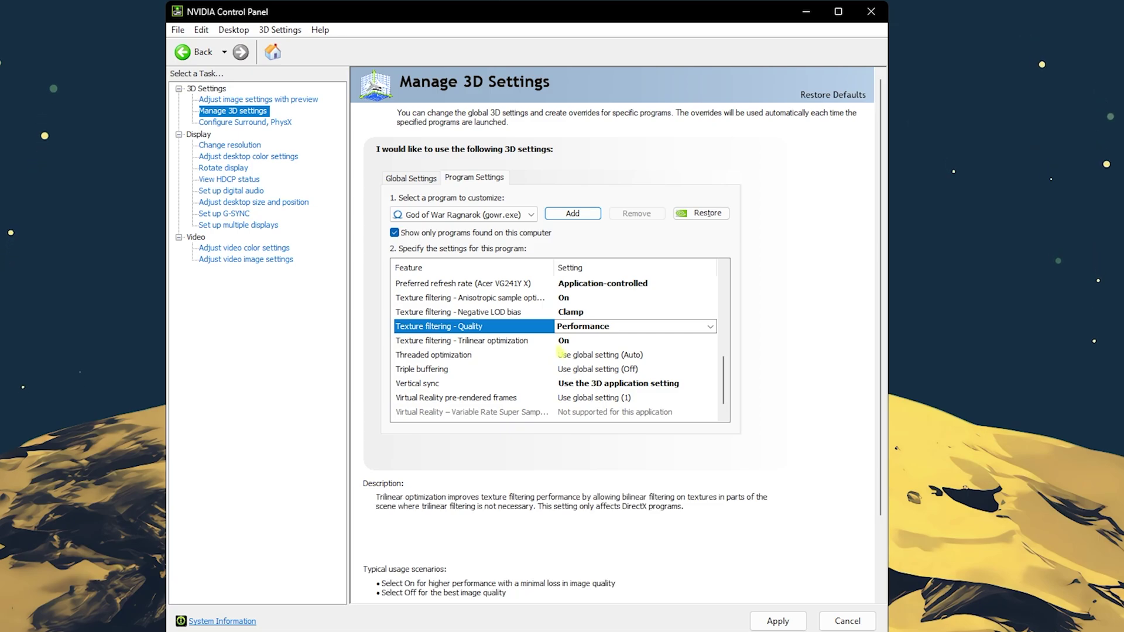
pyautogui.click(561, 355)
pyautogui.click(579, 403)
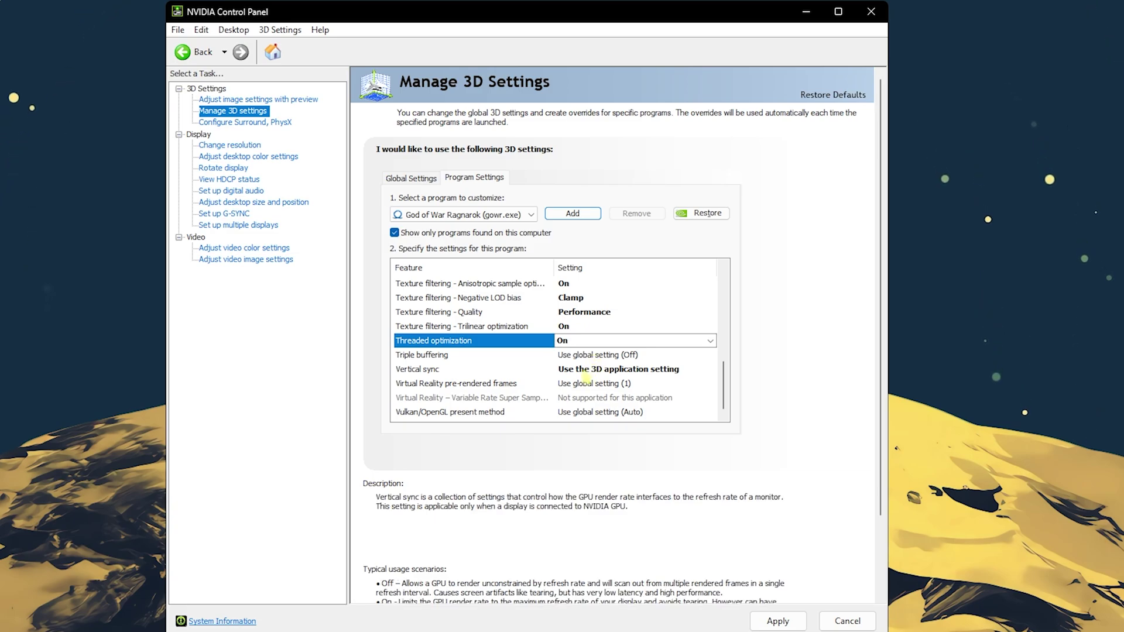
pyautogui.click(470, 415)
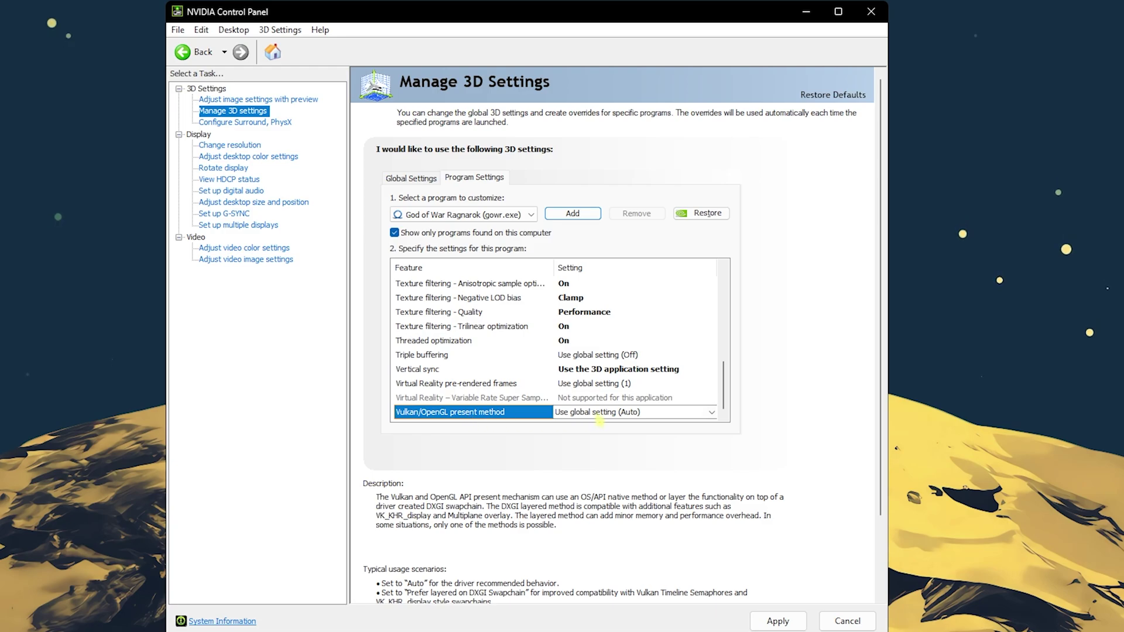
pyautogui.click(600, 414)
pyautogui.click(588, 459)
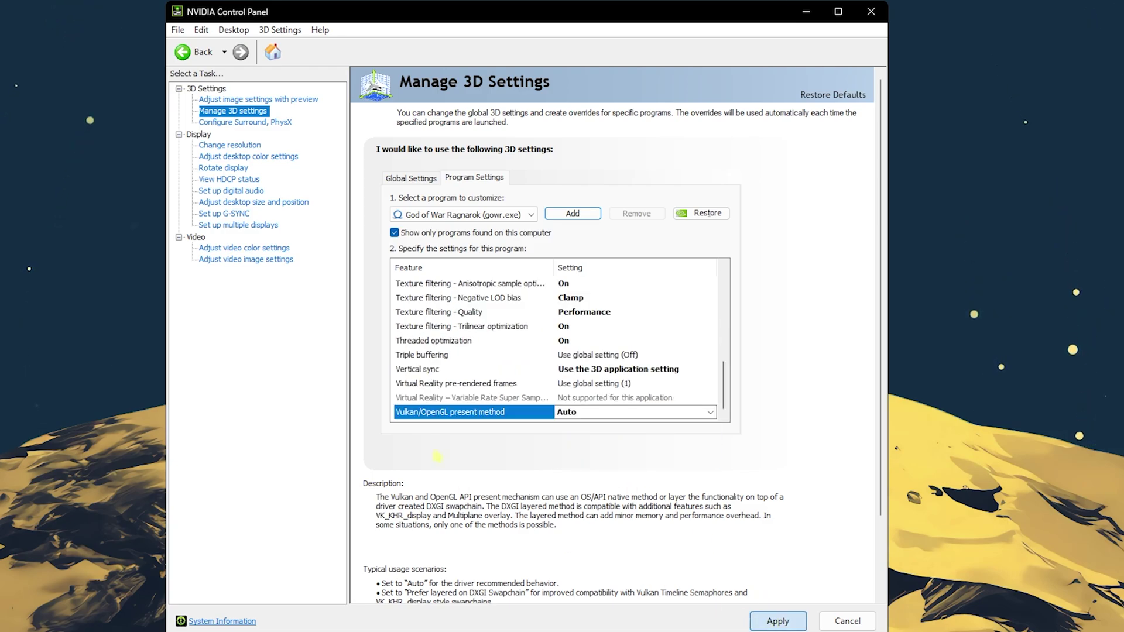
pyautogui.click(778, 621)
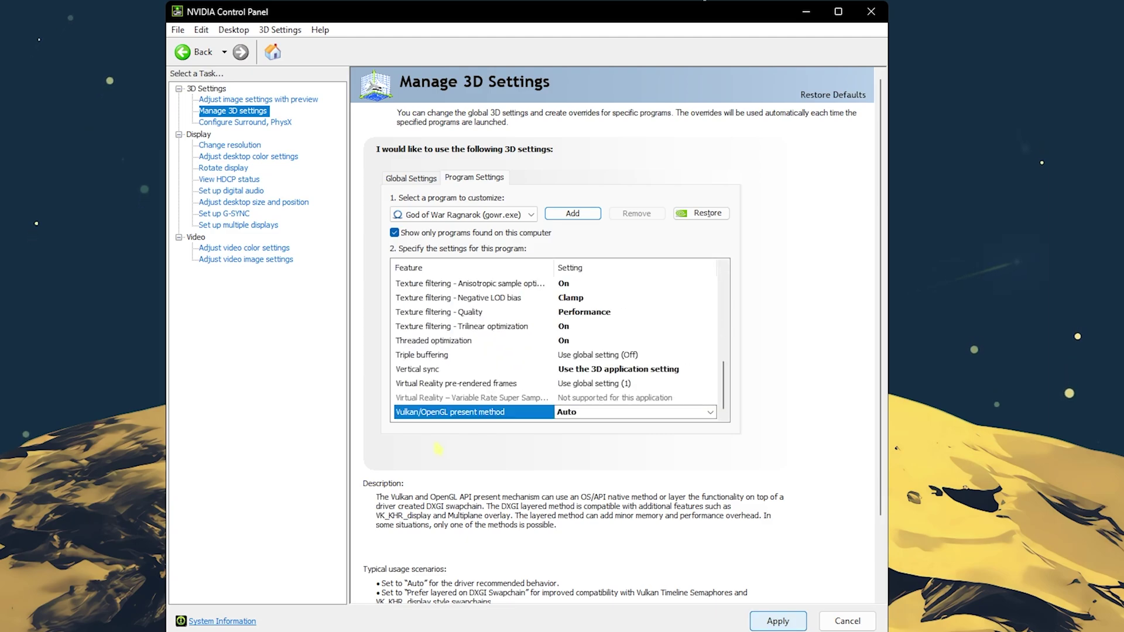
pyautogui.click(228, 124)
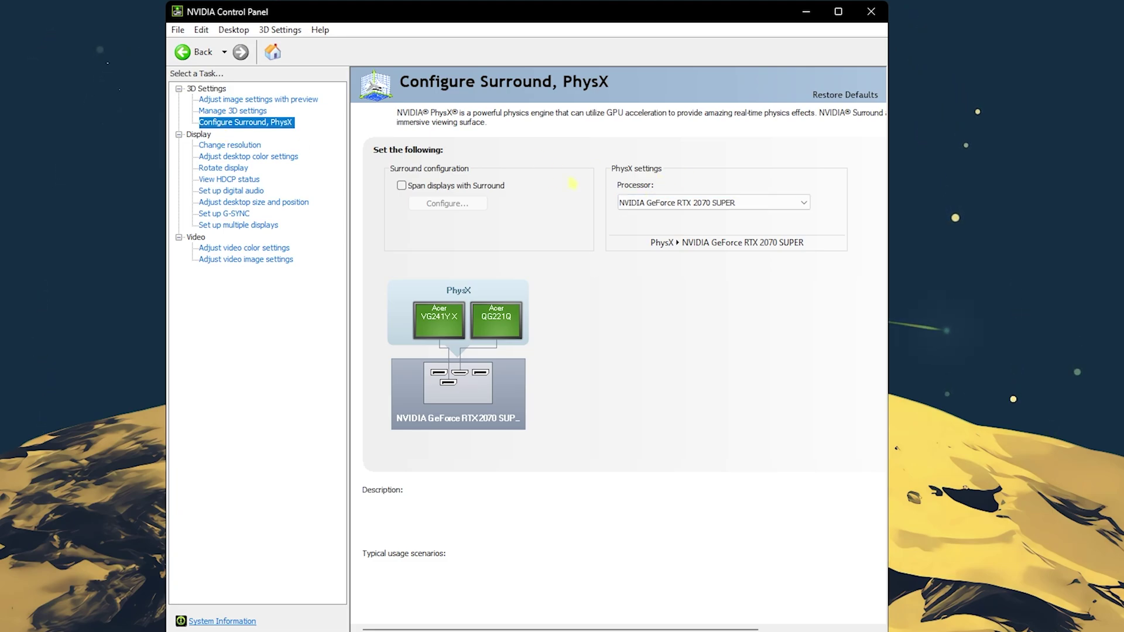
pyautogui.click(644, 202)
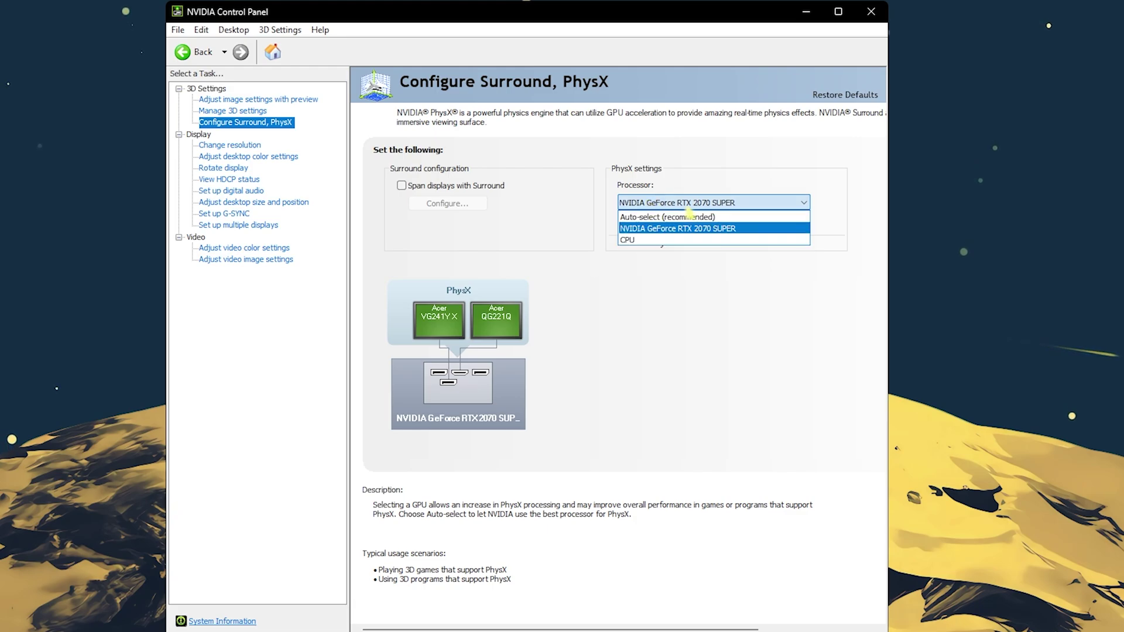
pyautogui.click(662, 230)
pyautogui.click(630, 204)
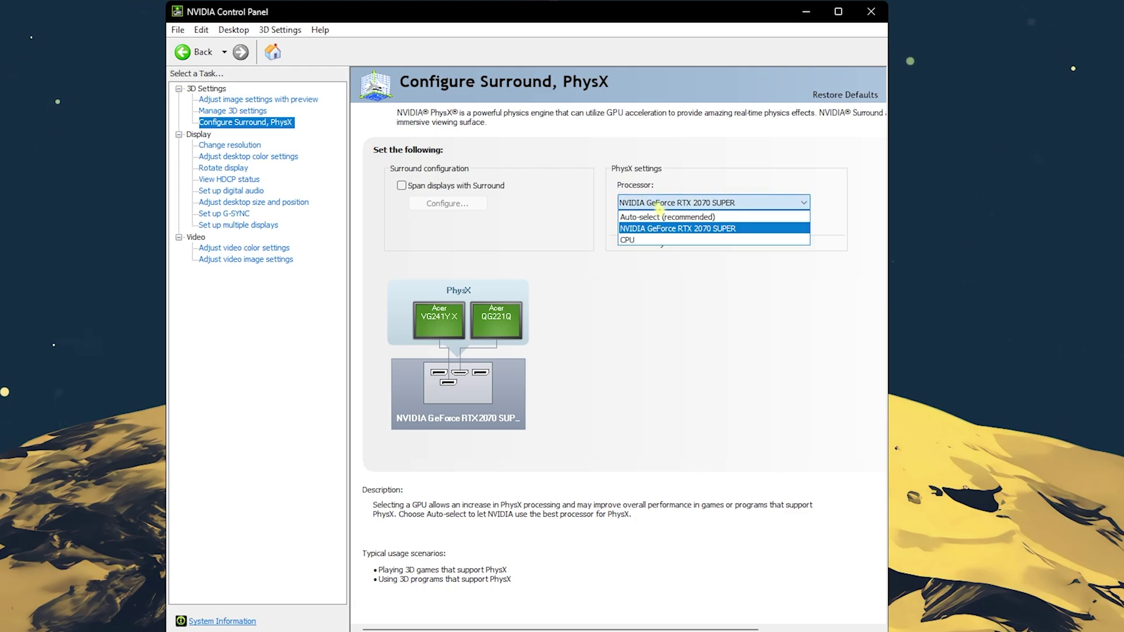
pyautogui.click(644, 226)
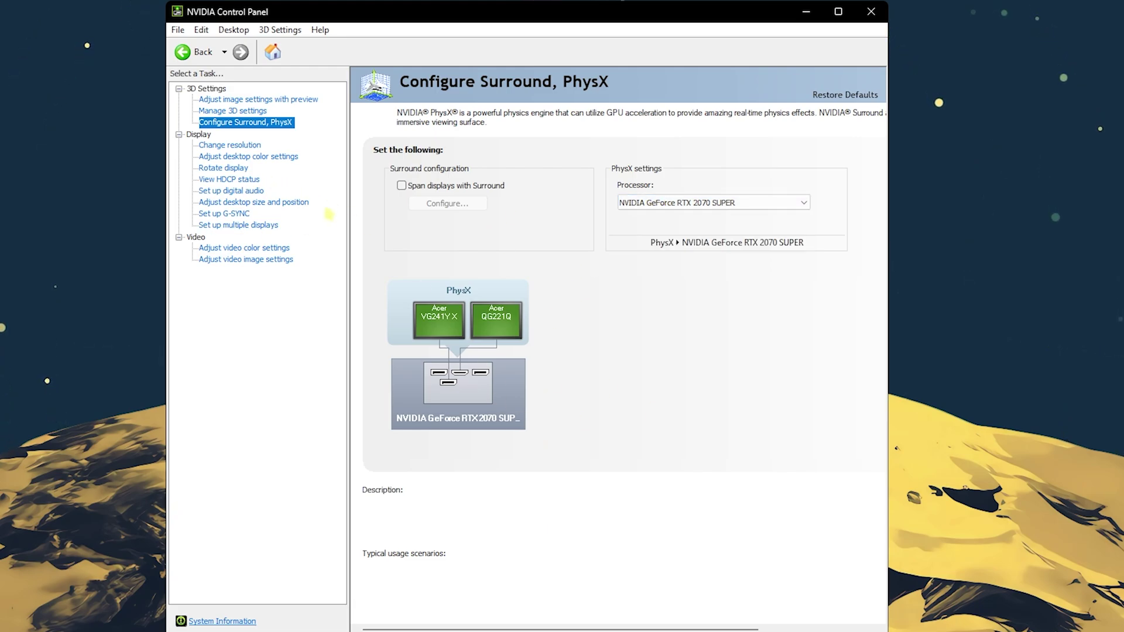
pyautogui.click(256, 249)
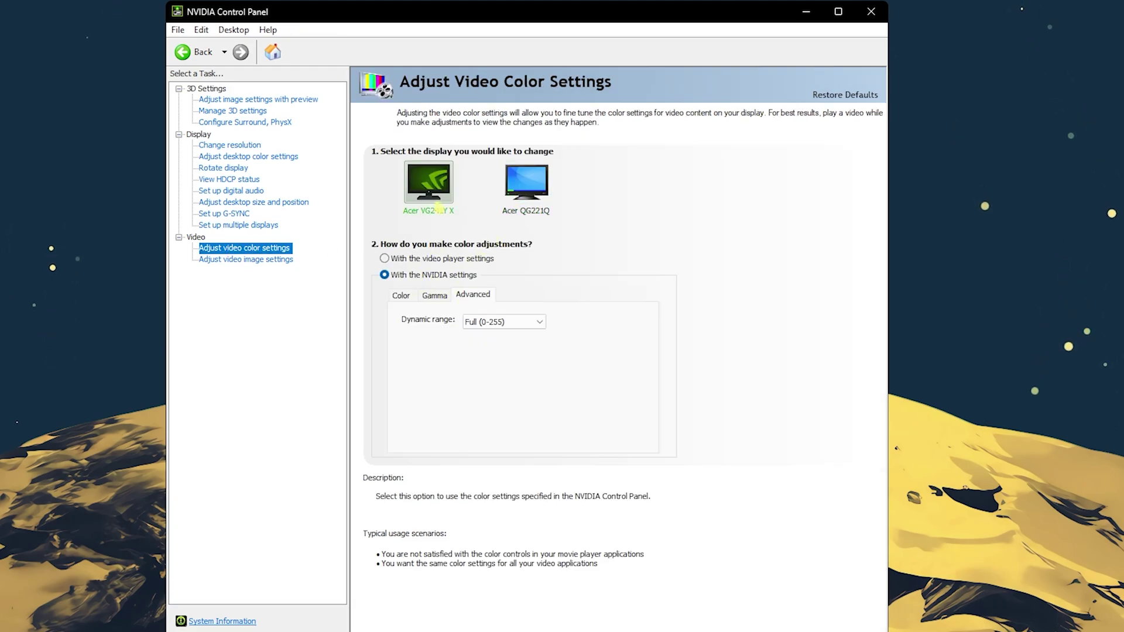
# Keep video dynamic range at Full (0-255) on the main display and the Acer QG221Q.
pyautogui.click(504, 321)
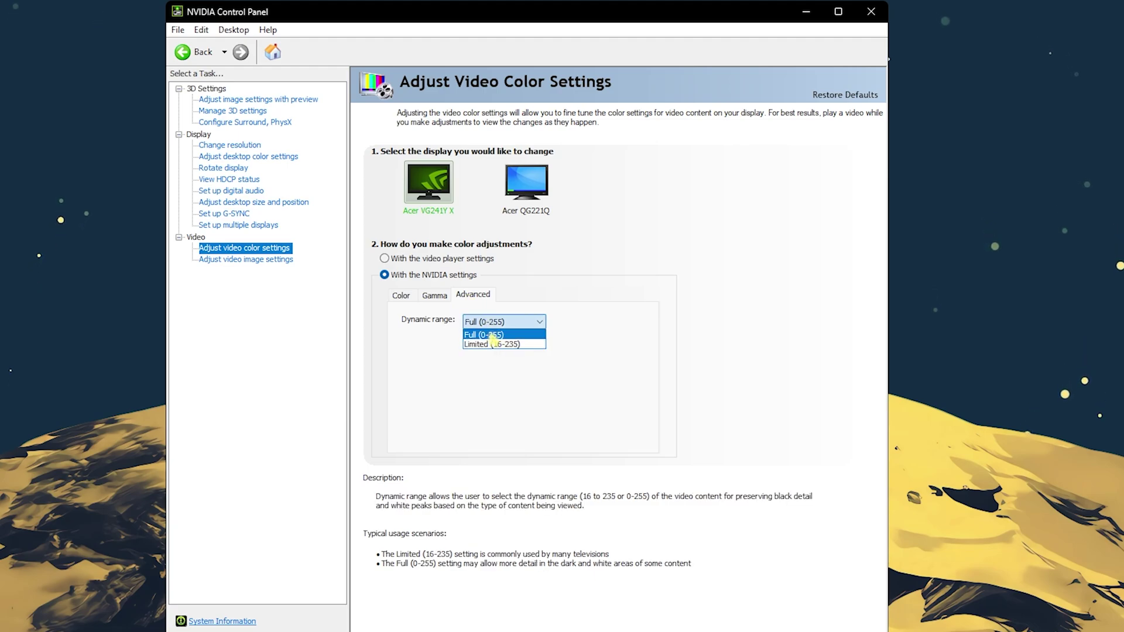
pyautogui.click(492, 334)
pyautogui.click(525, 193)
pyautogui.click(504, 322)
pyautogui.click(506, 337)
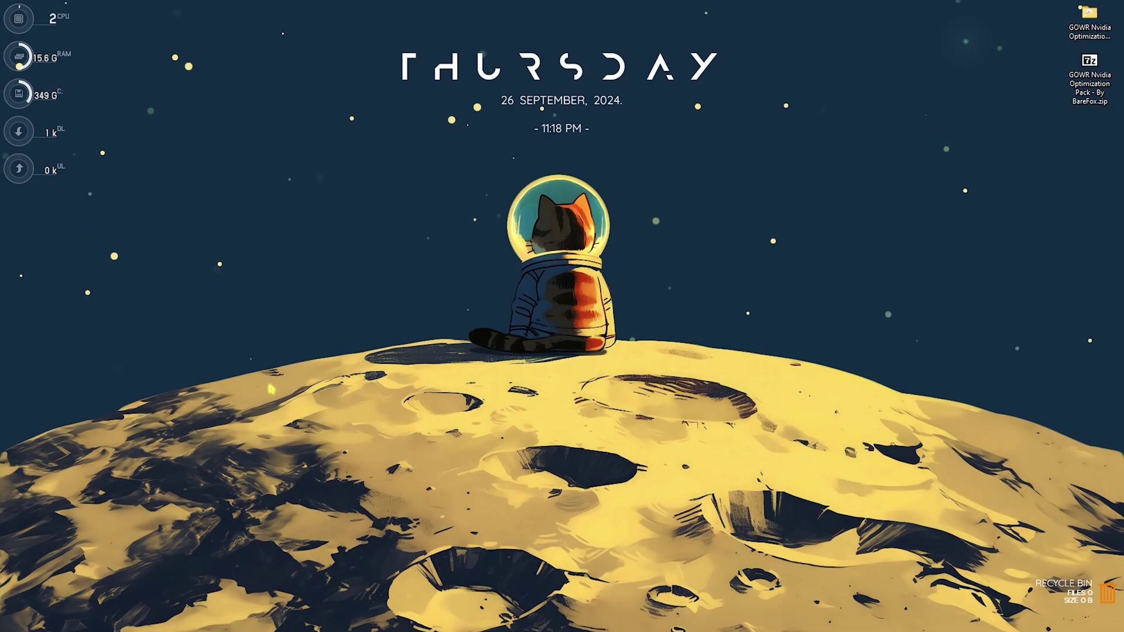
# Create a restore point described 'GOWR' from System Protection and dismiss the success message.
pyautogui.press('super')
pyautogui.write('vrea')
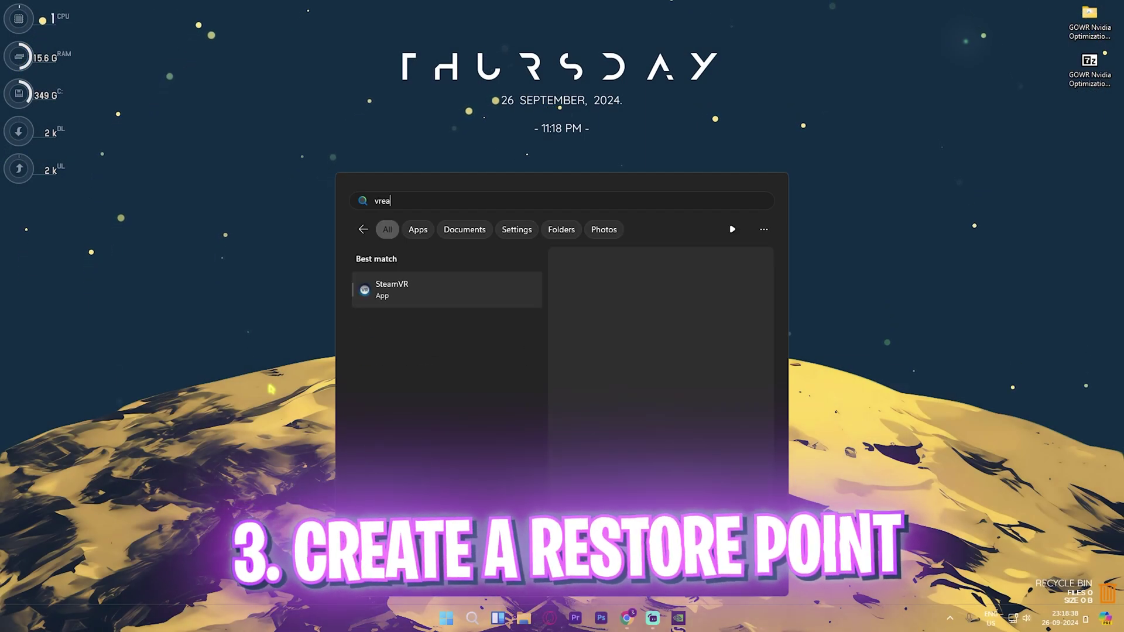
pyautogui.press('BackSpace')
pyautogui.press('BackSpace')
pyautogui.press('BackSpace')
pyautogui.press('BackSpace')
pyautogui.write('restore point')
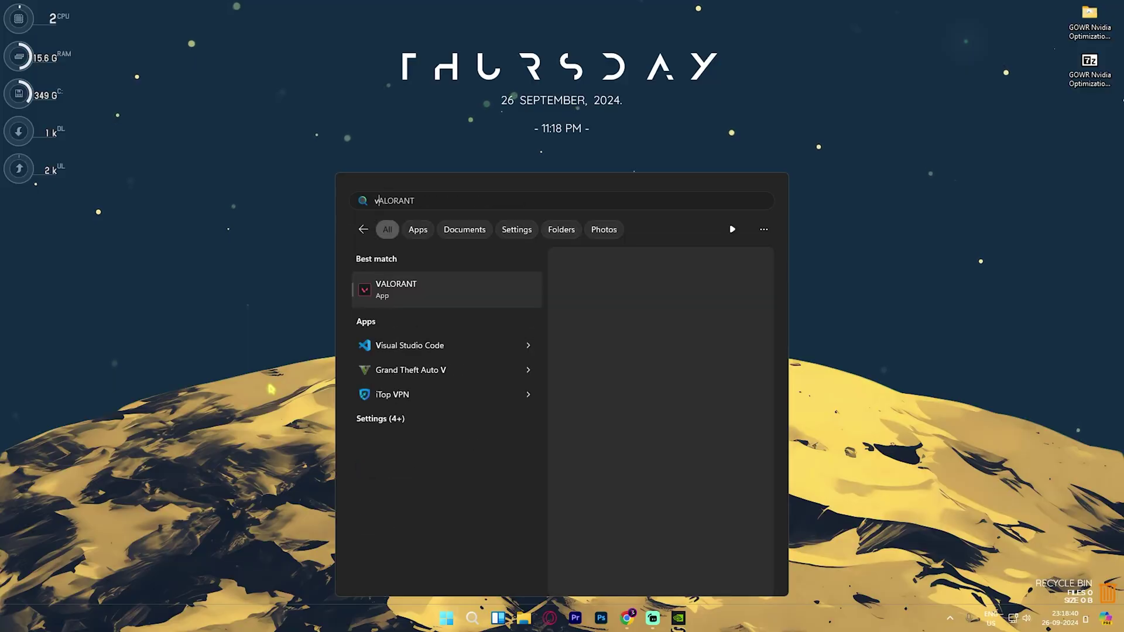
pyautogui.press('Return')
pyautogui.scroll(-2, 205, 442)
pyautogui.click(218, 443)
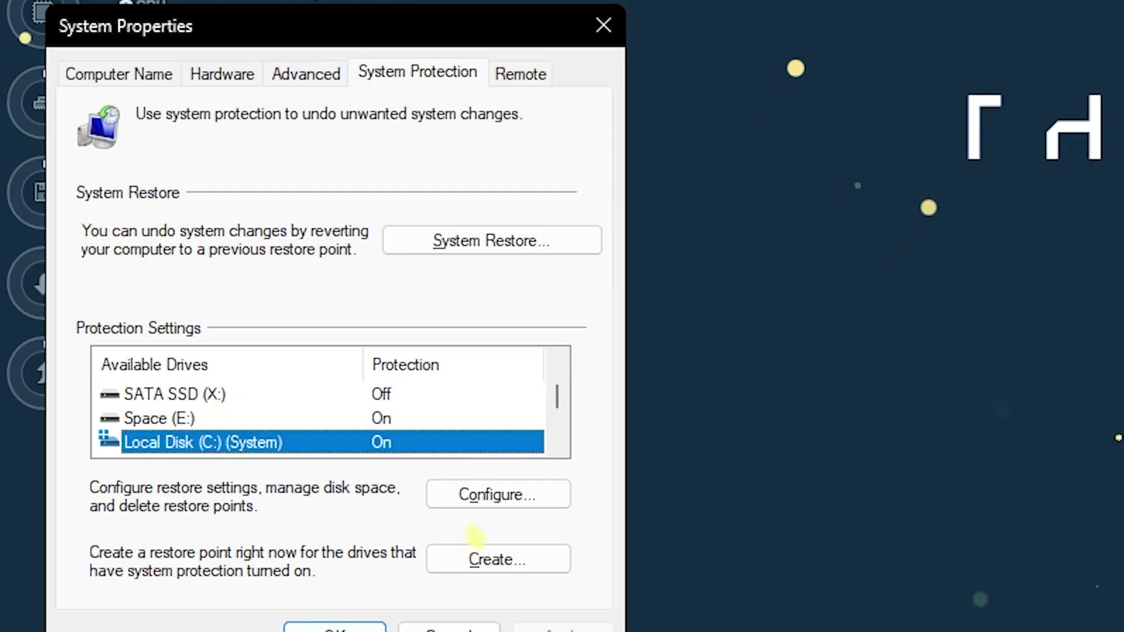
pyautogui.click(488, 560)
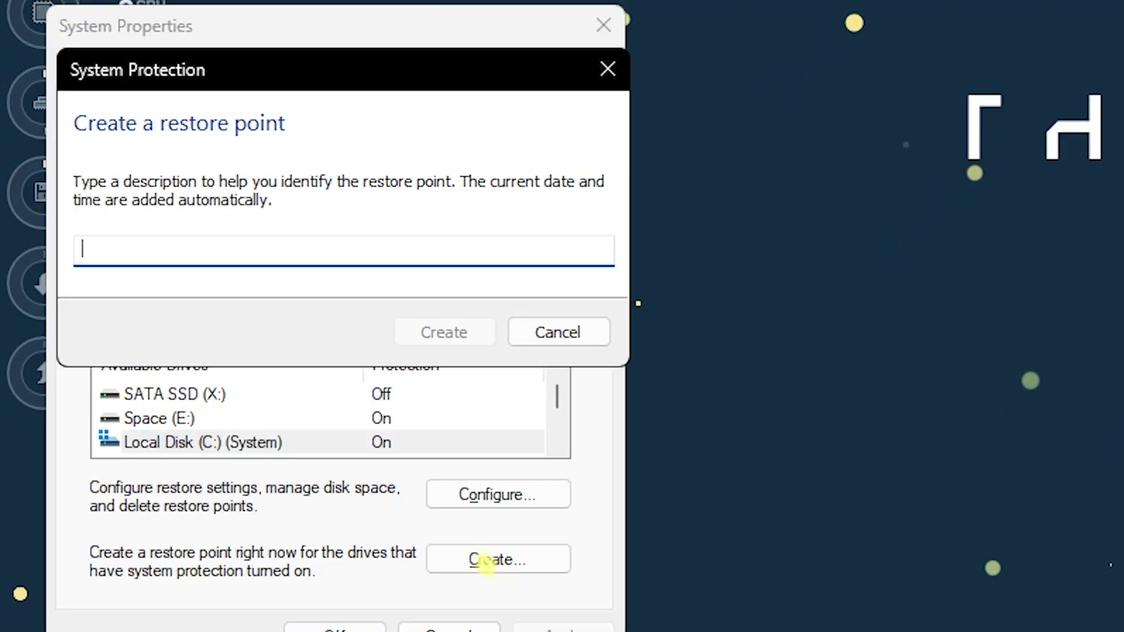
pyautogui.write('GOWR')
pyautogui.press('Return')
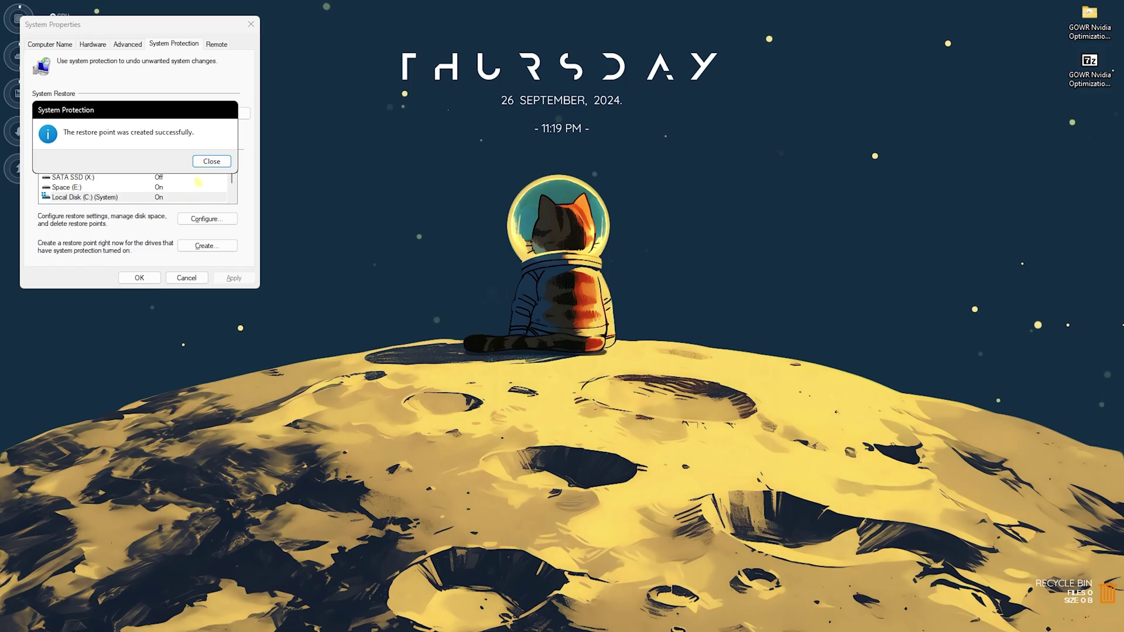
pyautogui.click(507, 361)
# Close System Properties and open the GOWR Nvidia Optimization Pack folder maximized.
pyautogui.click(250, 24)
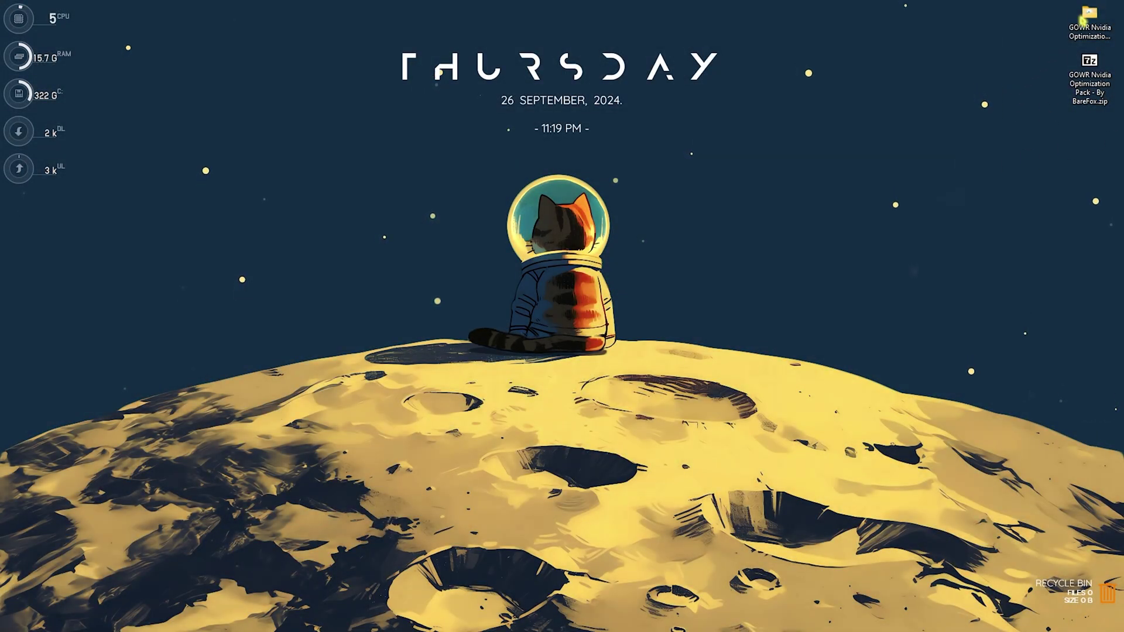
pyautogui.doubleClick(1088, 17)
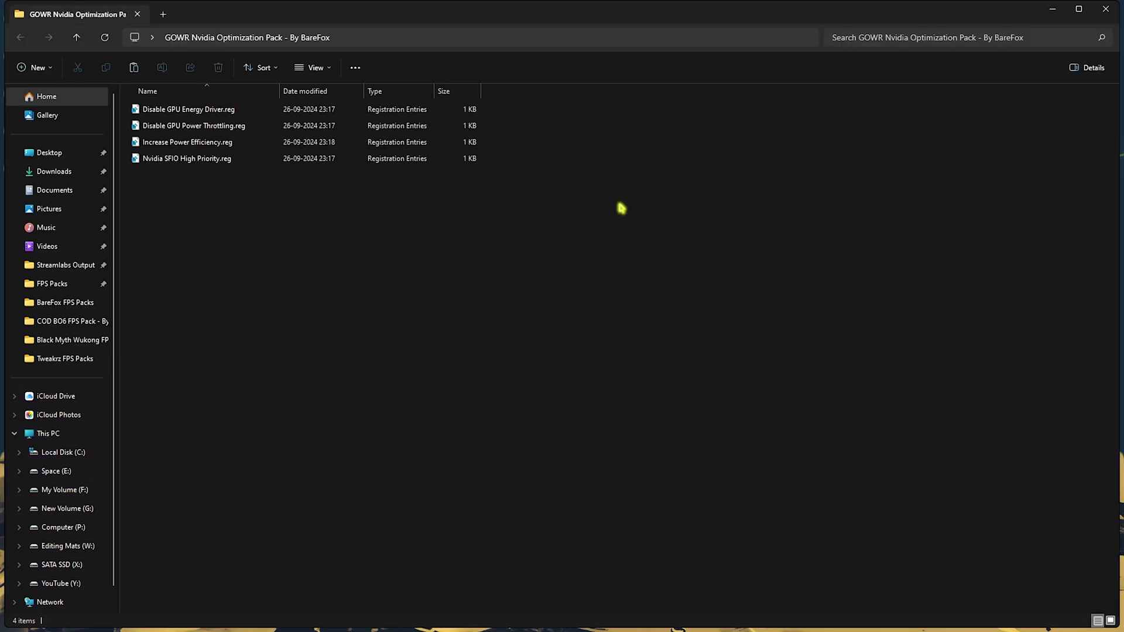
pyautogui.click(1076, 28)
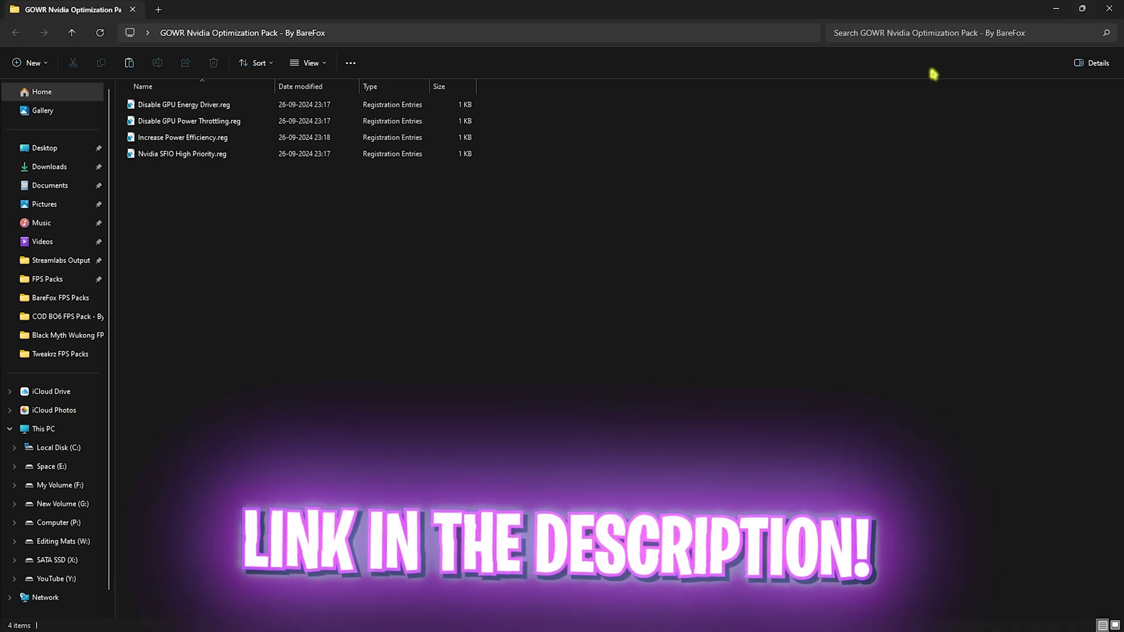
# Select the folder's four .reg tweak files, including Nvidia SFIO High Priority and Disable GPU Energy Driver.
pyautogui.click(358, 154)
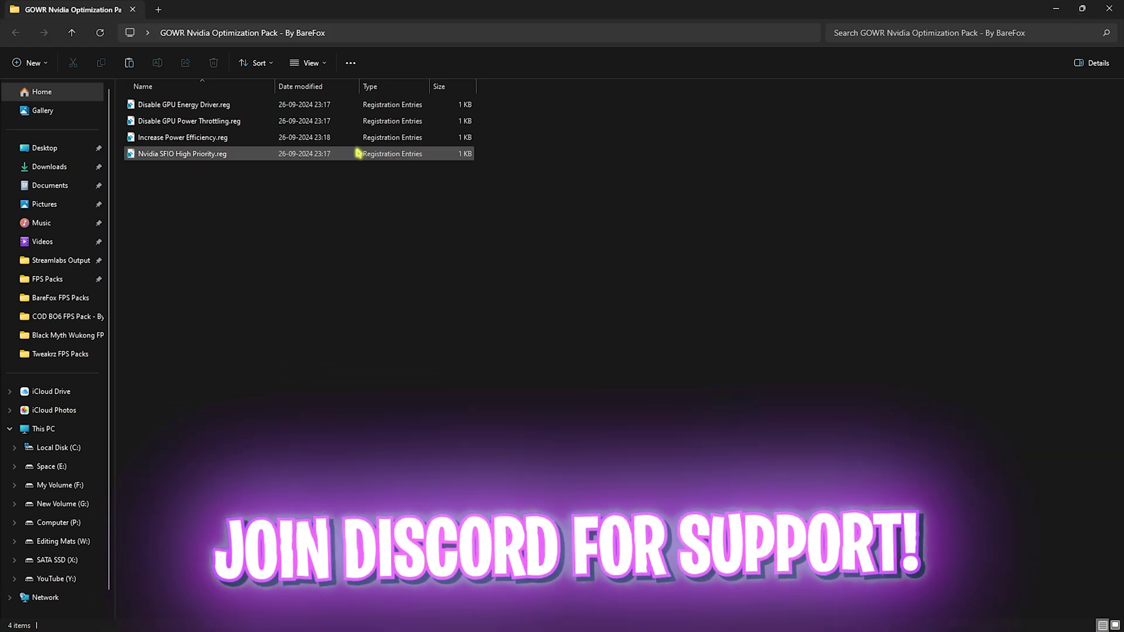
pyautogui.click(200, 192)
pyautogui.moveTo(201, 191); pyautogui.dragTo(191, 106)
pyautogui.click(199, 251)
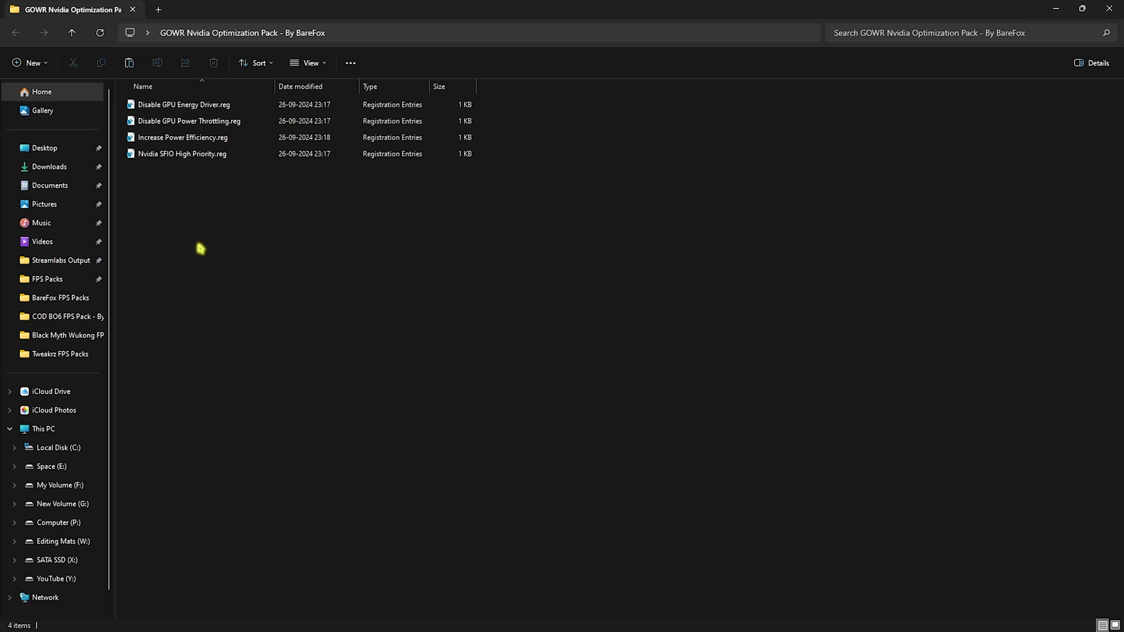
pyautogui.click(210, 111)
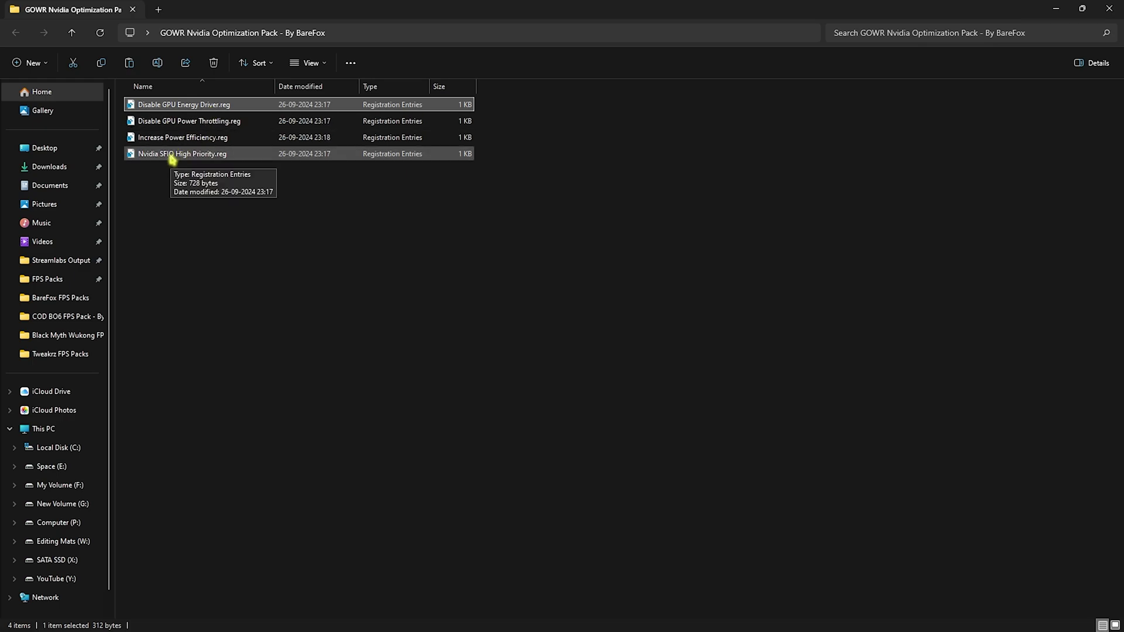
pyautogui.moveTo(222, 200); pyautogui.dragTo(219, 110)
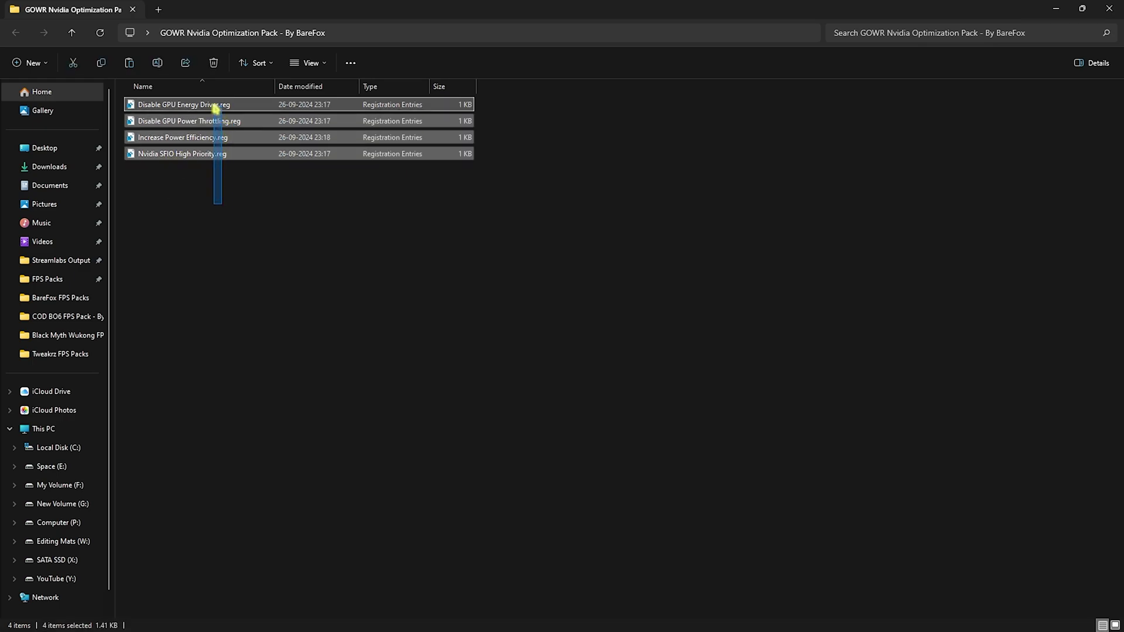
pyautogui.click(185, 260)
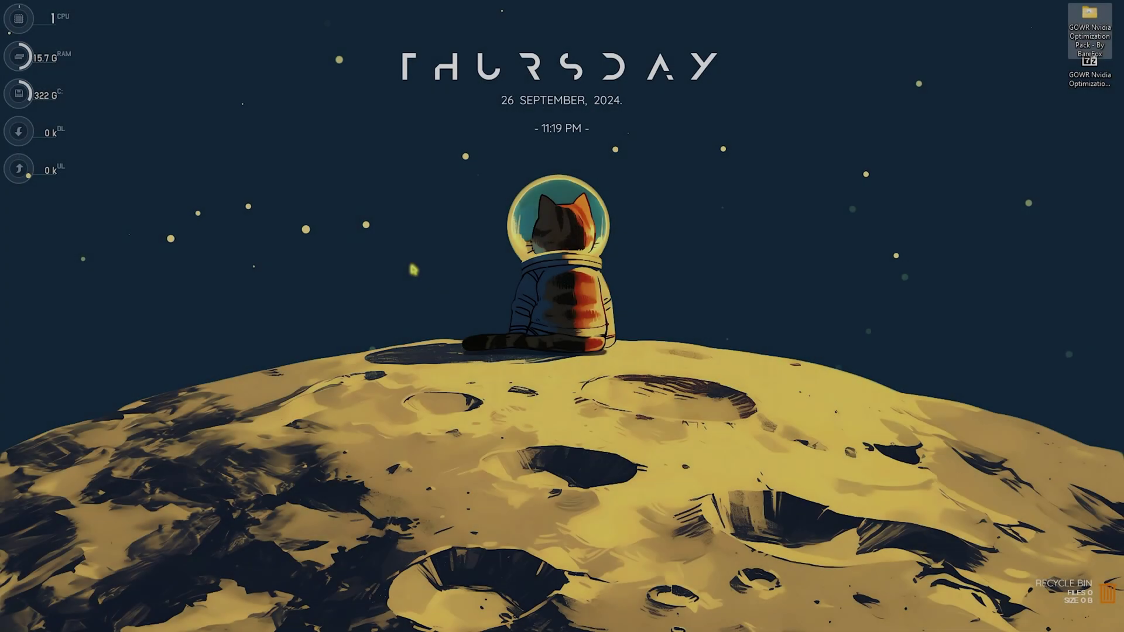
# Turn Game Mode on under Gaming, then view the default graphics settings.
pyautogui.press('super')
pyautogui.write('settings')
pyautogui.click(414, 270)
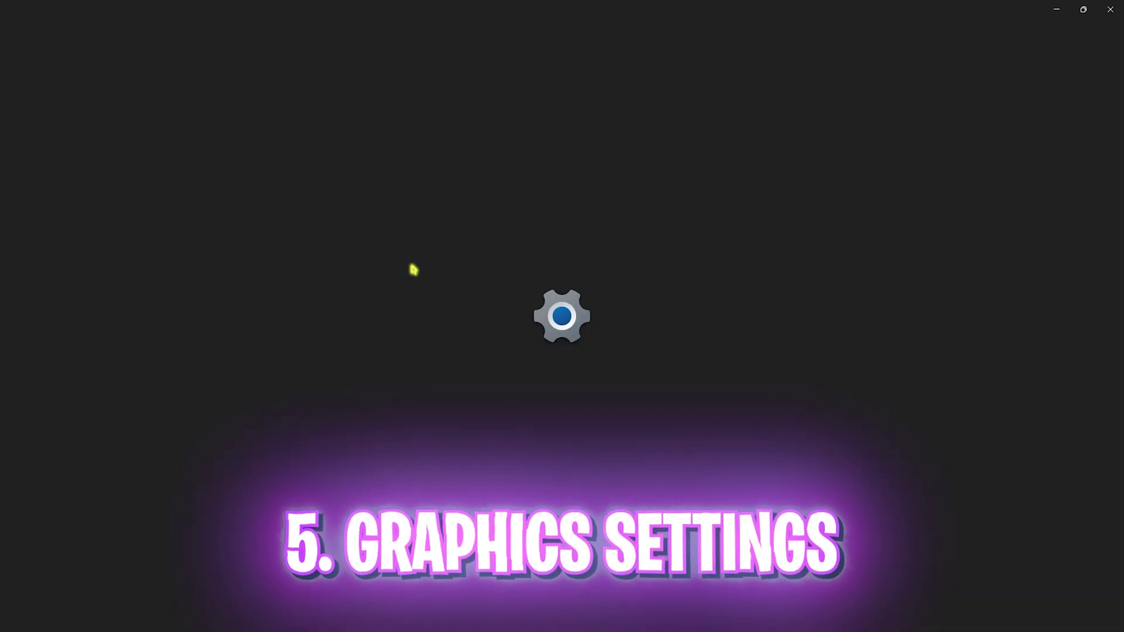
pyautogui.click(96, 316)
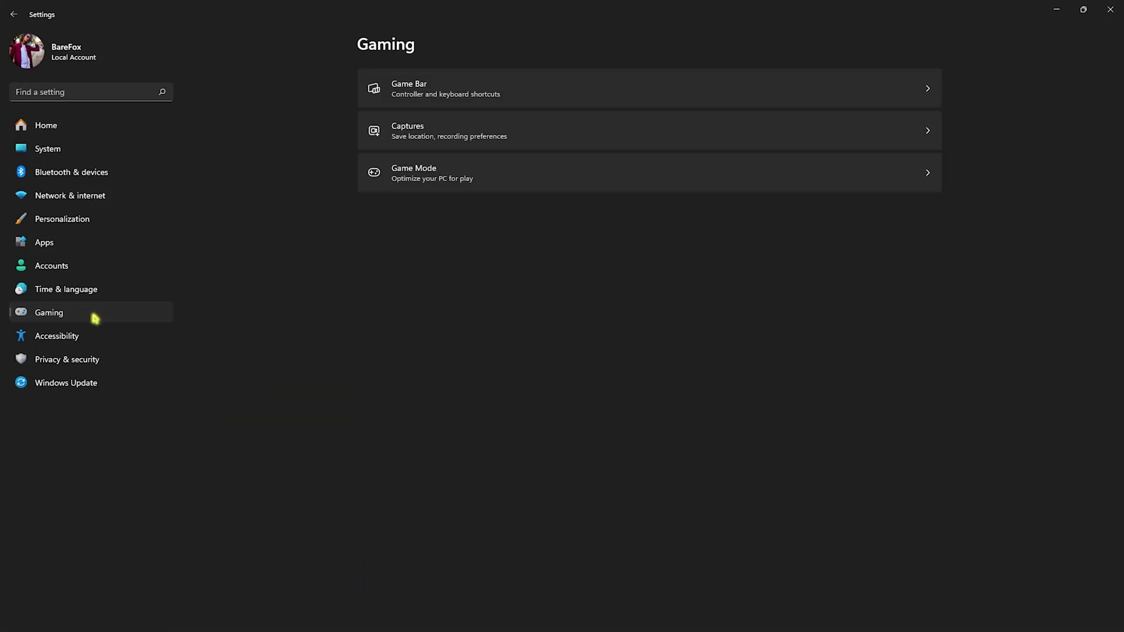
pyautogui.click(447, 189)
pyautogui.click(918, 92)
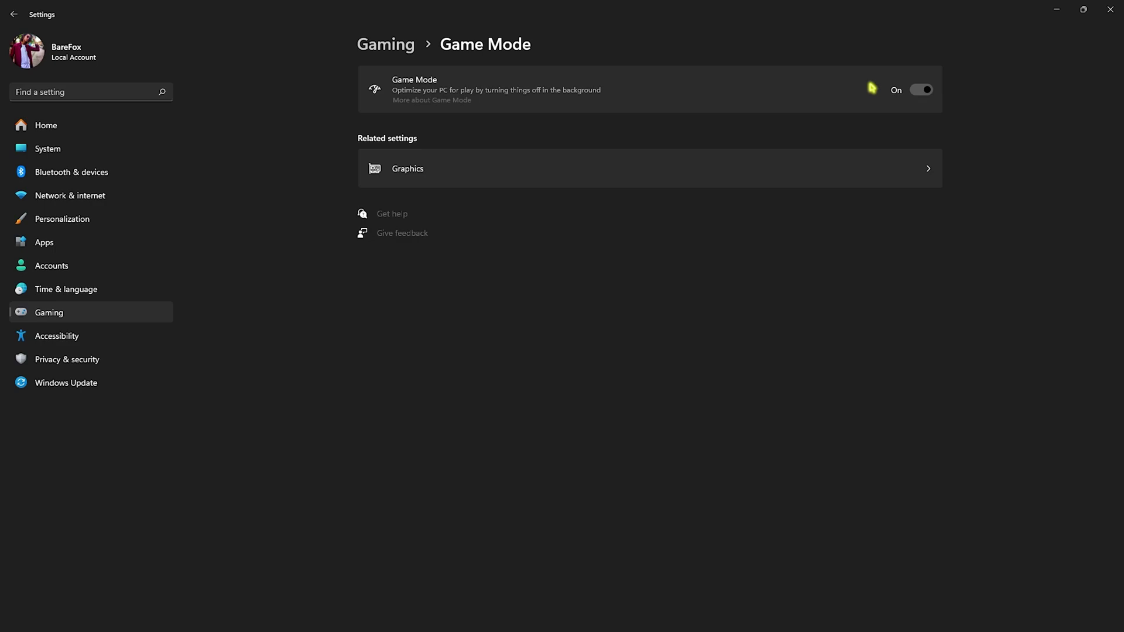
pyautogui.click(454, 154)
pyautogui.click(382, 103)
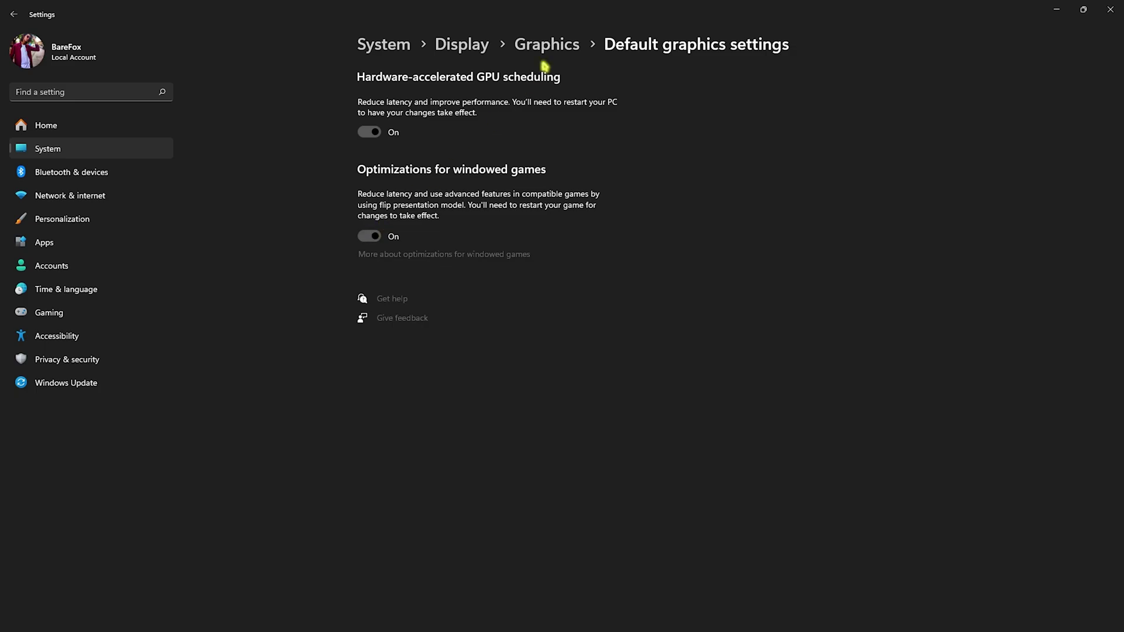
# Add GoWR.exe to the Graphics app list with High performance preference, then close Settings.
pyautogui.click(553, 45)
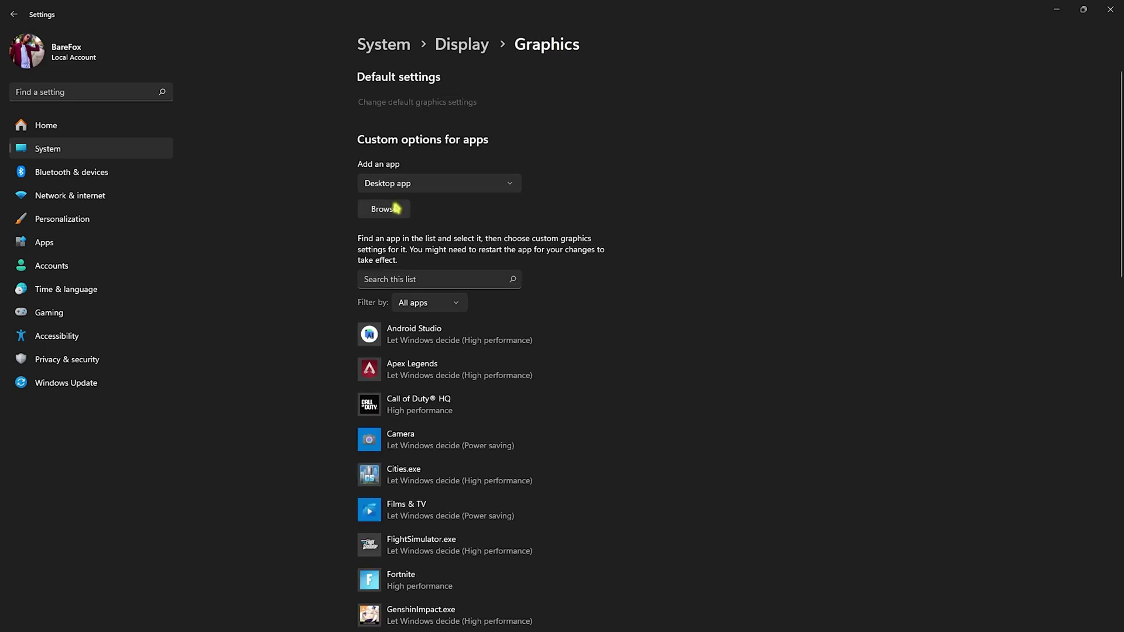
pyautogui.click(396, 208)
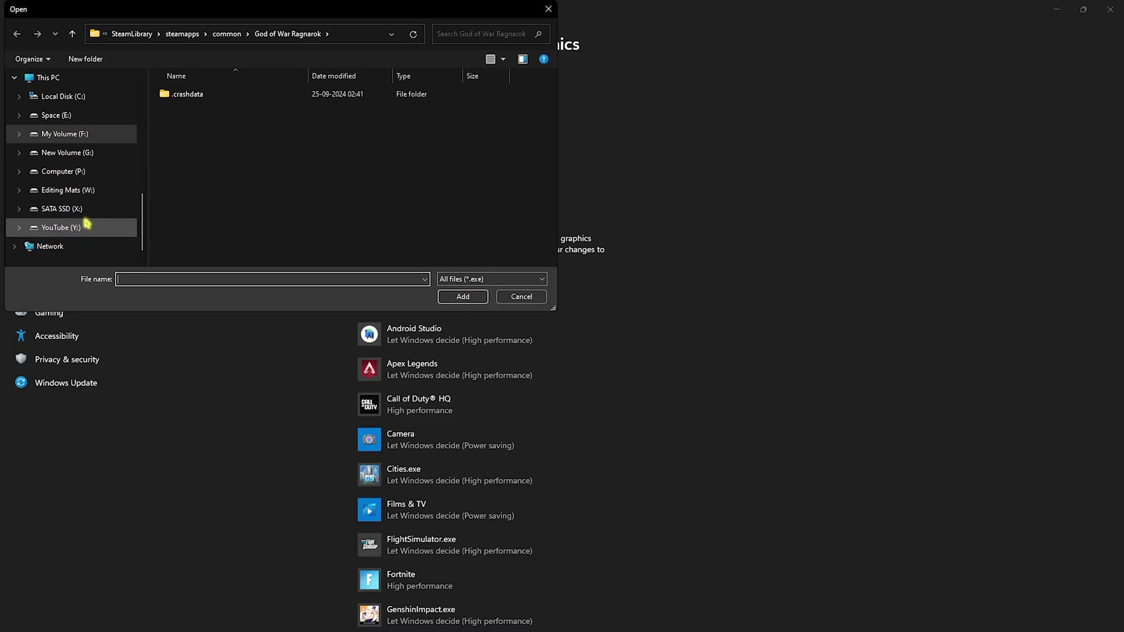
pyautogui.click(189, 177)
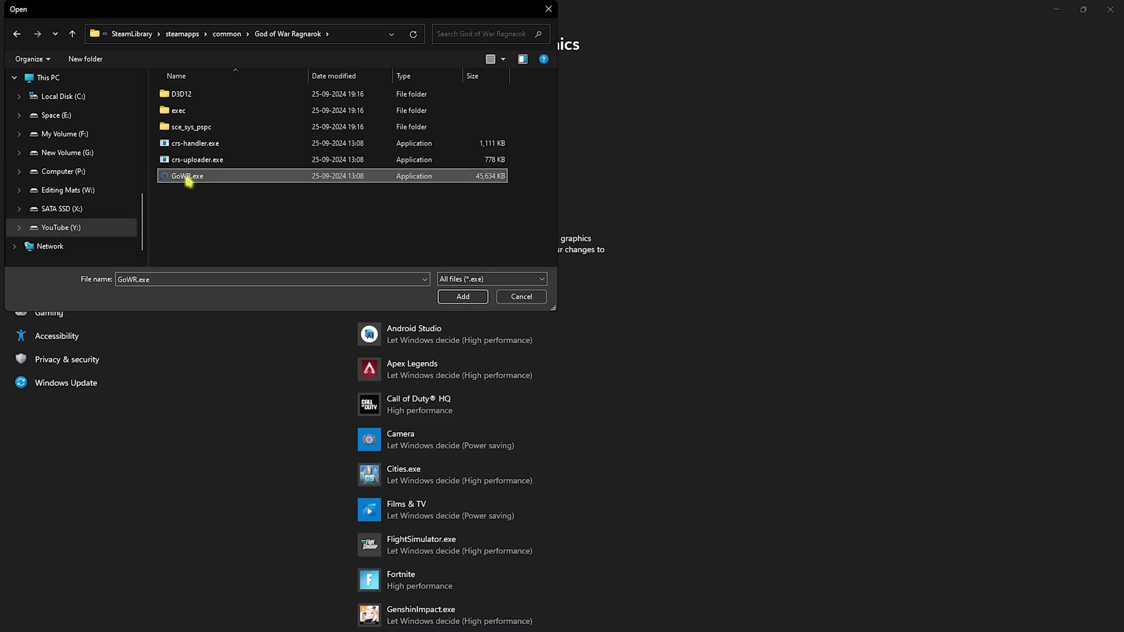
pyautogui.click(463, 296)
pyautogui.click(527, 575)
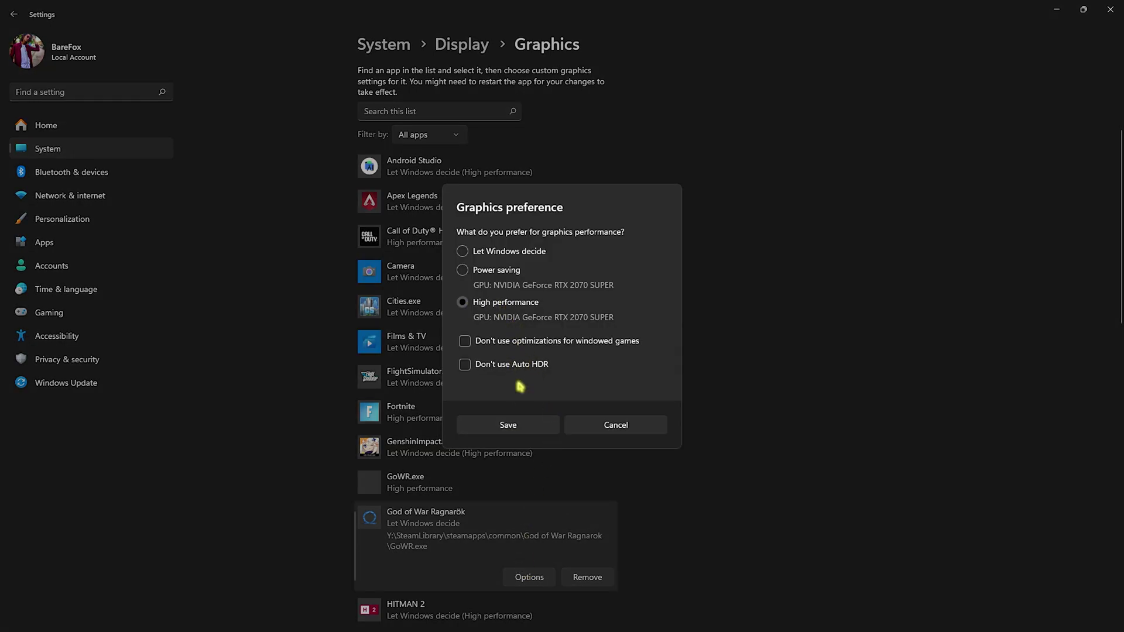
pyautogui.click(517, 424)
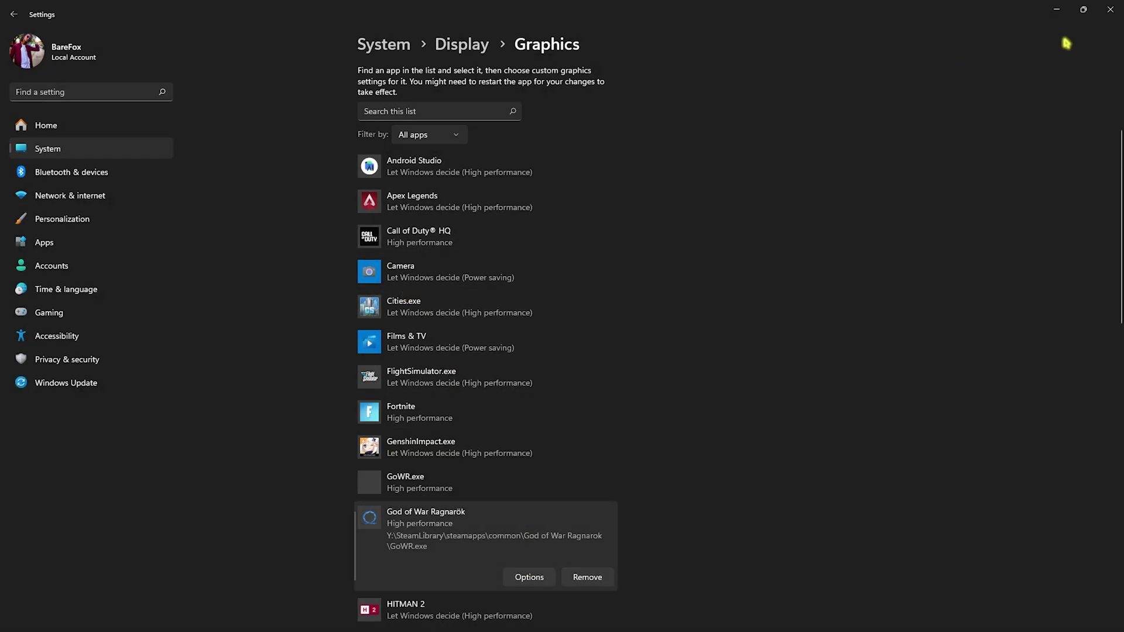
pyautogui.click(1111, 9)
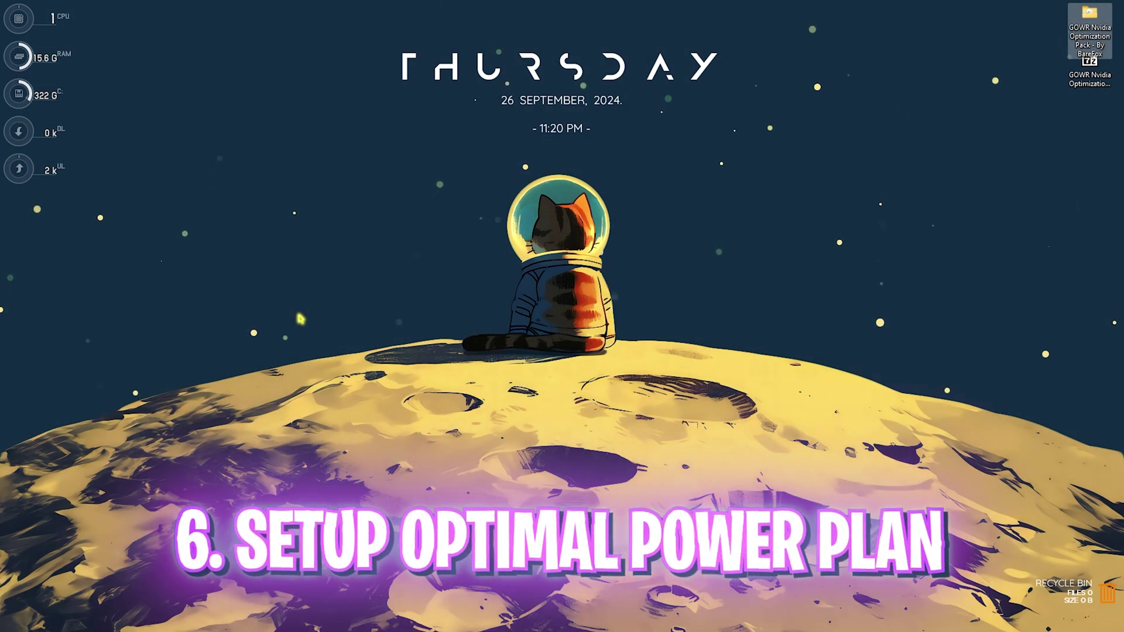
# Launch Control Panel from Start search and activate the Ultimate Performance plan in Power Options.
pyautogui.press('super')
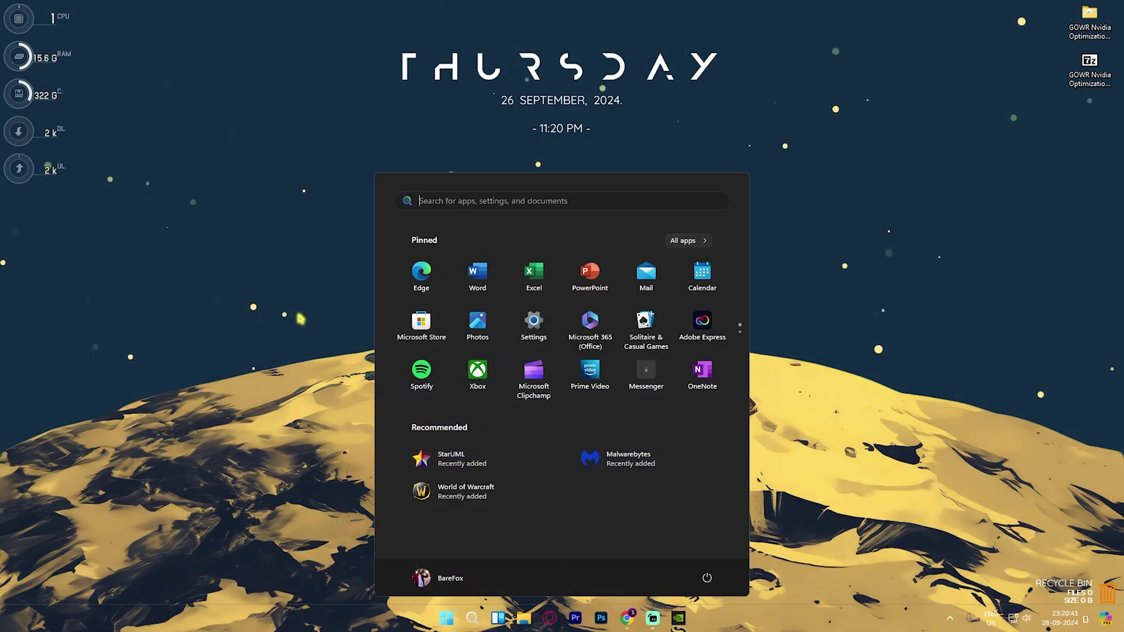
pyautogui.write('control panel')
pyautogui.press('Return')
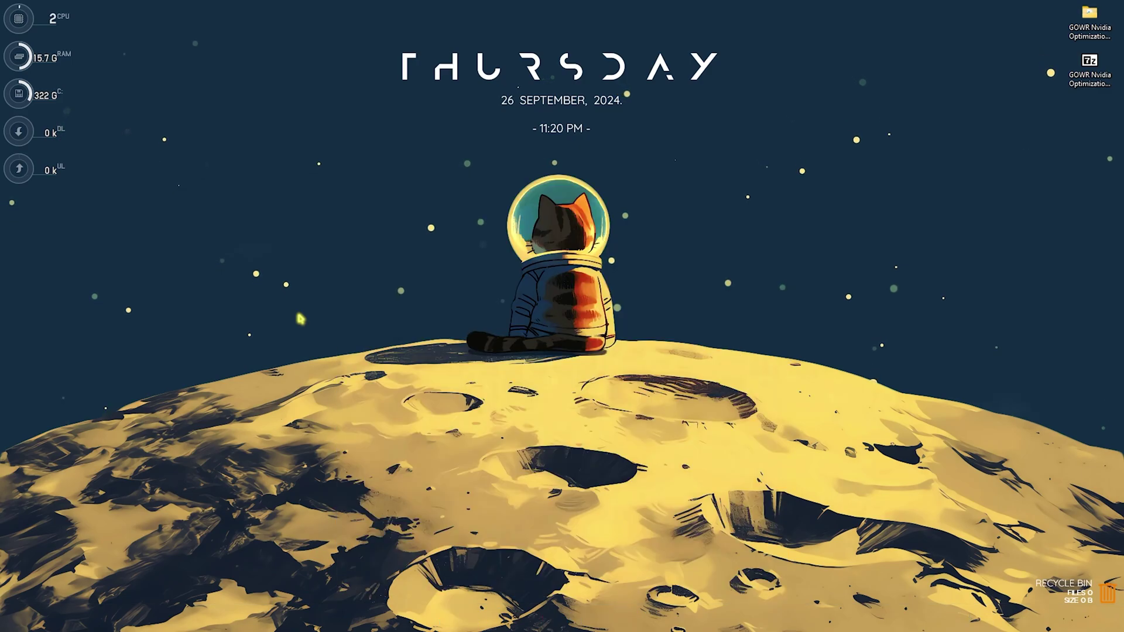
pyautogui.write('Power')
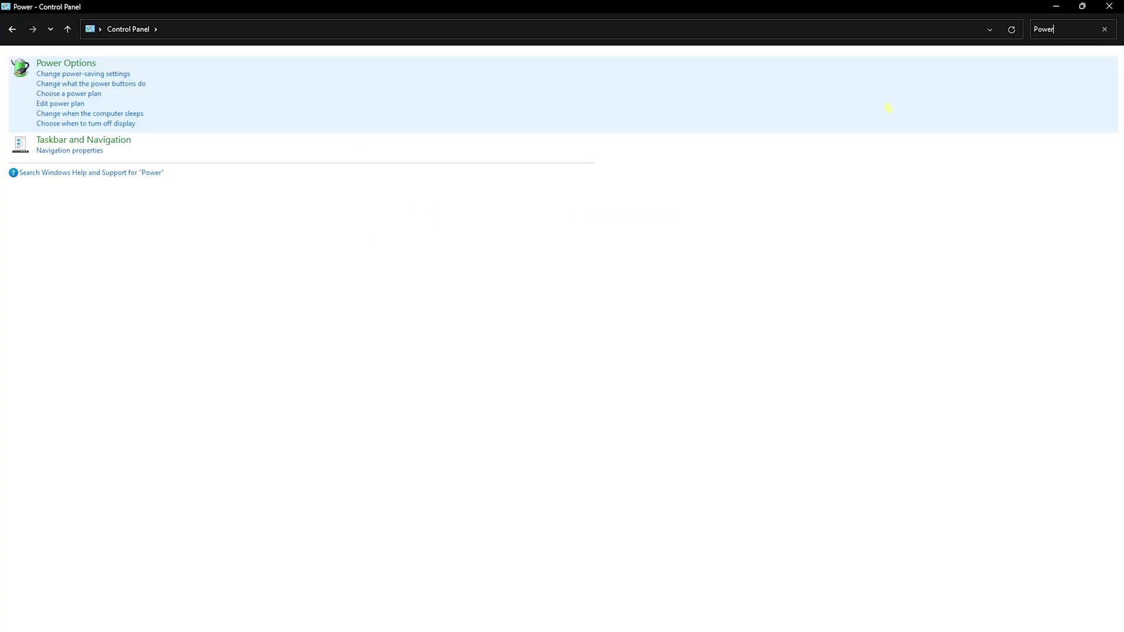
pyautogui.click(228, 66)
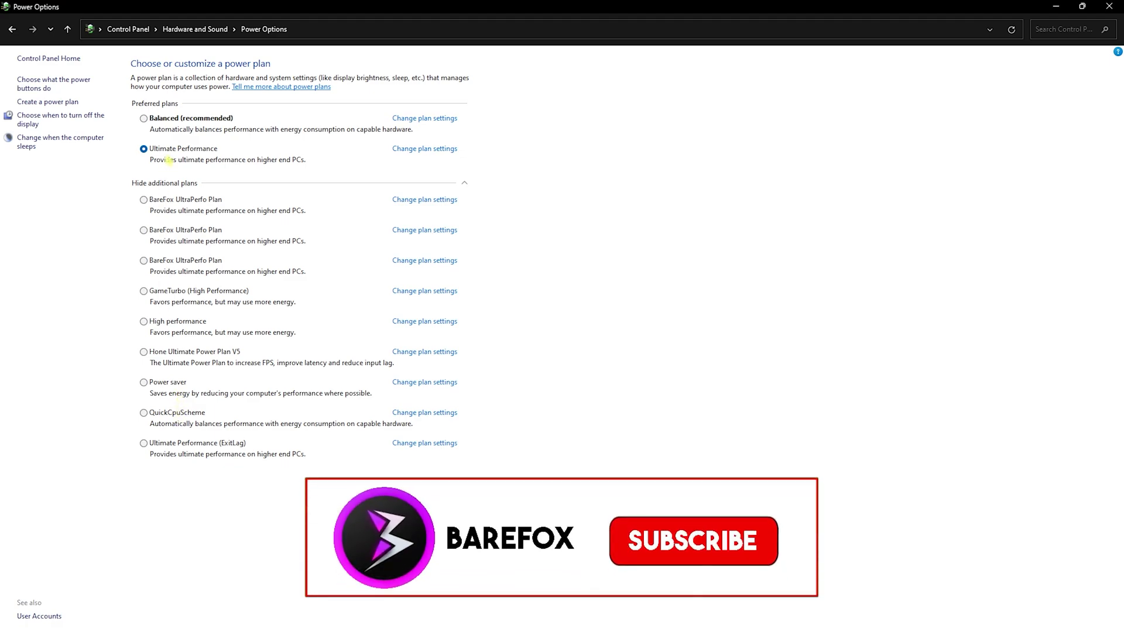
pyautogui.click(159, 323)
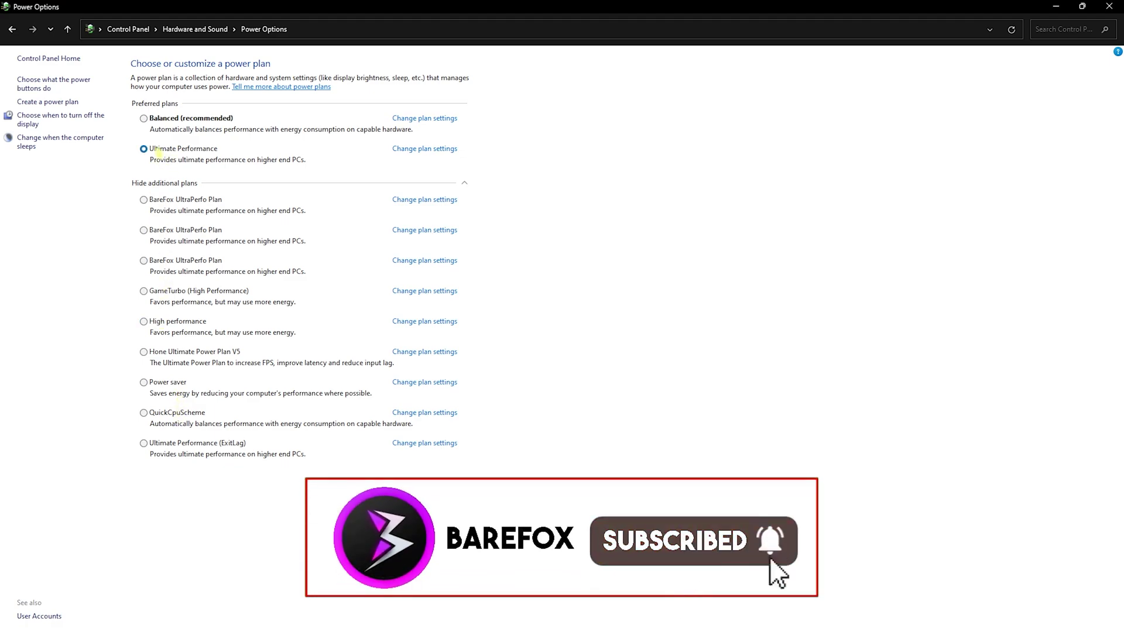